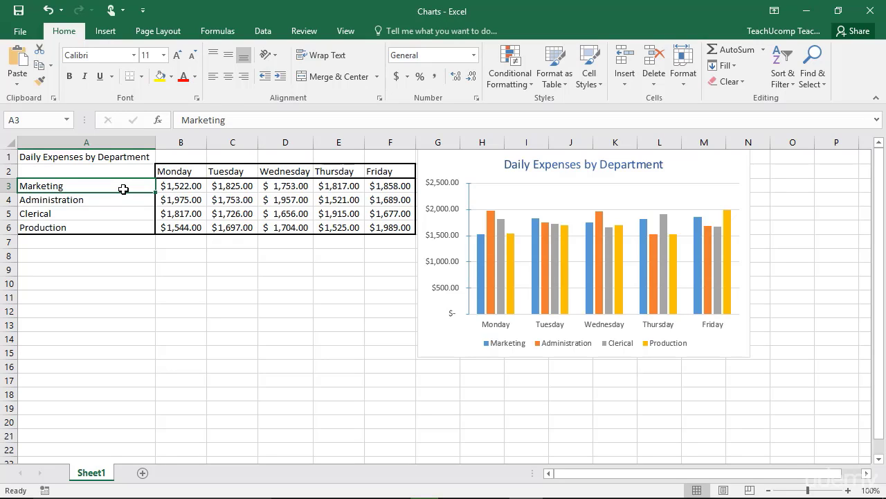
Move the active cell from A3 up to A2 and right to B3, returning to A3 after each move
key(Up)
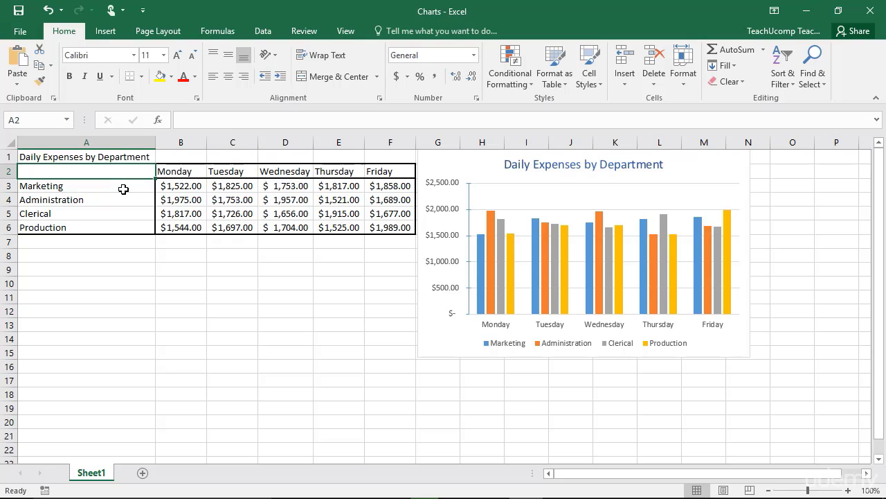
click(124, 189)
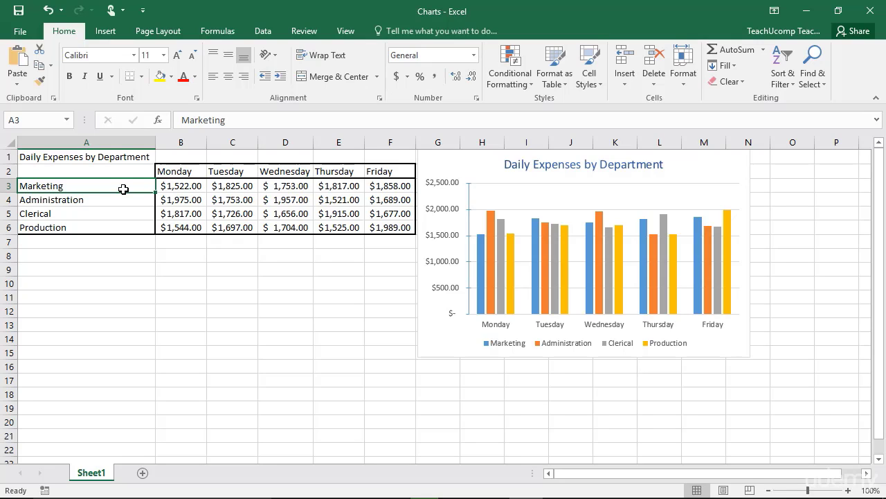
key(Right)
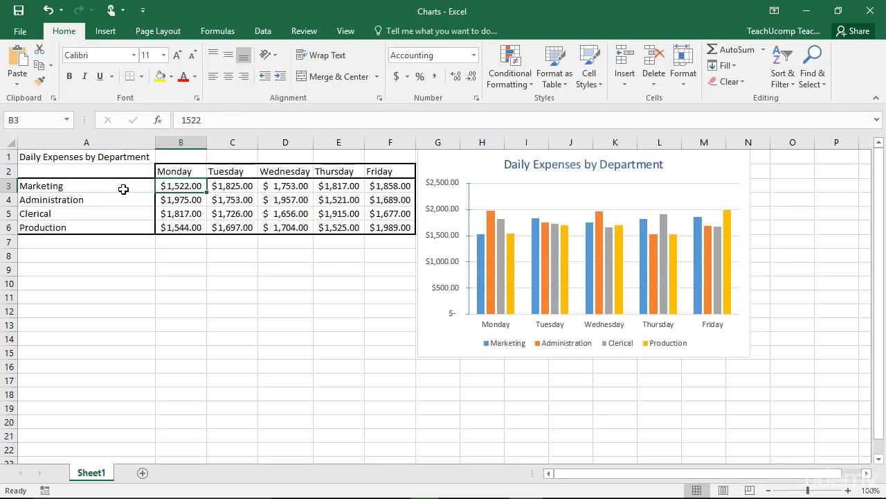
key(Left)
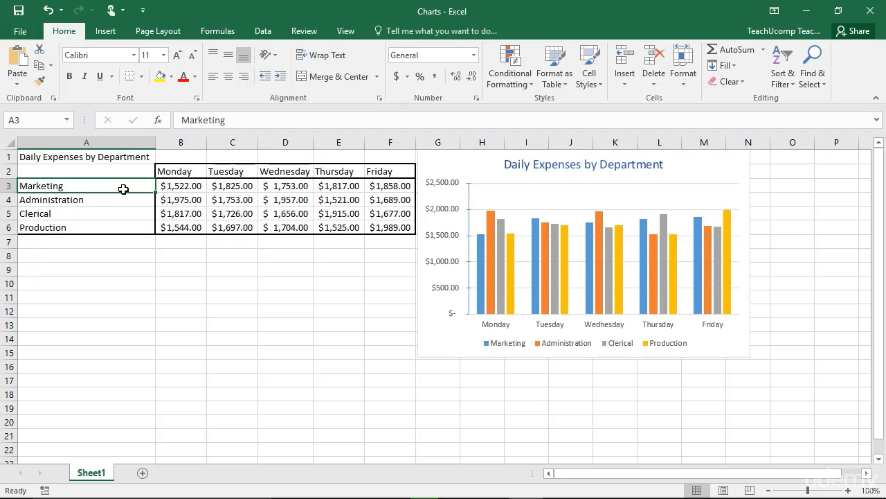
Move the active cell one screen down and one screen to the right, returning to A3 each time
key(Page_Down)
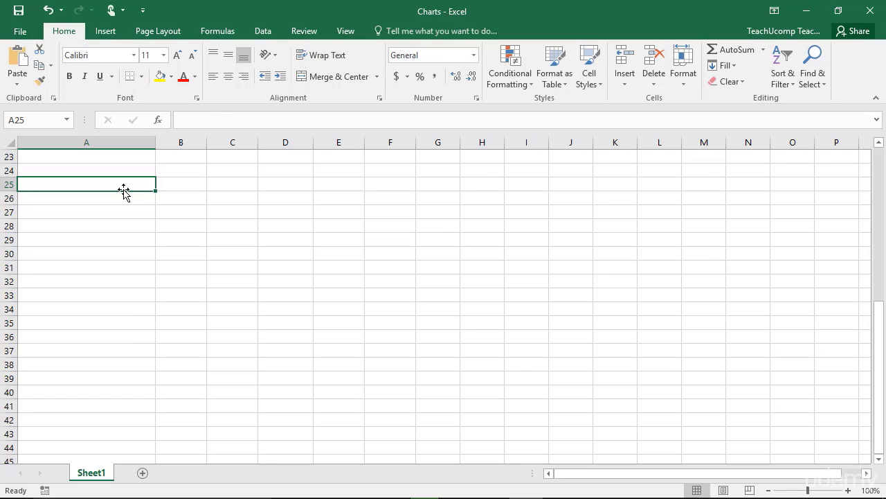
key(Page_Up)
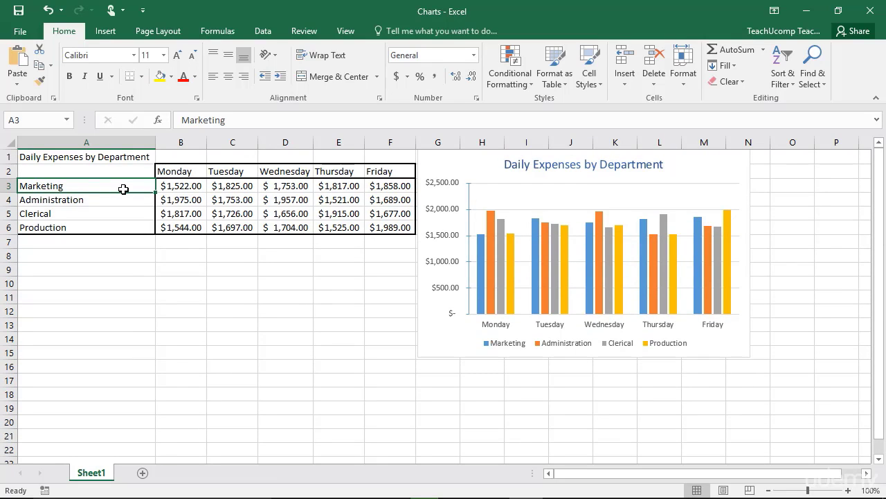
key(alt)
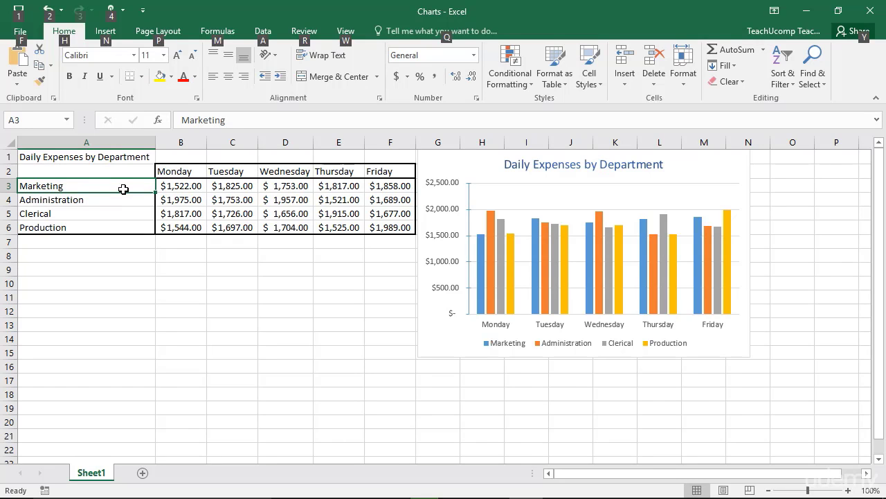
key(alt+Page_Down)
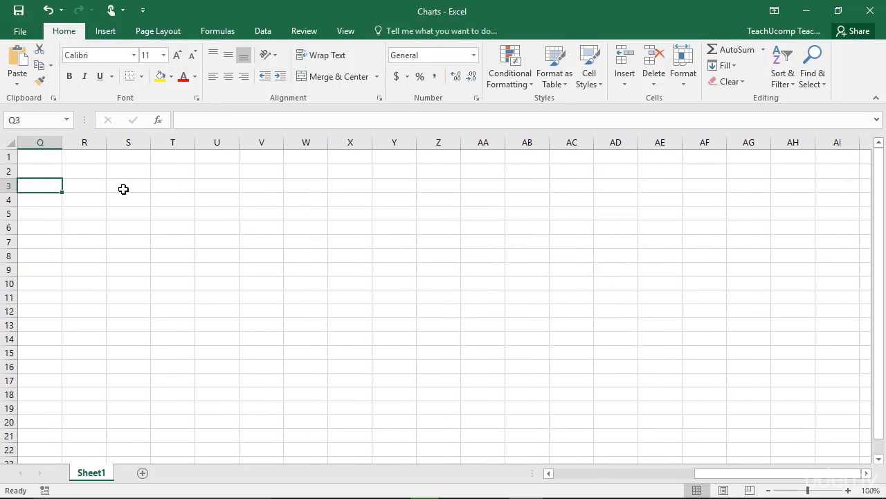
key(alt)
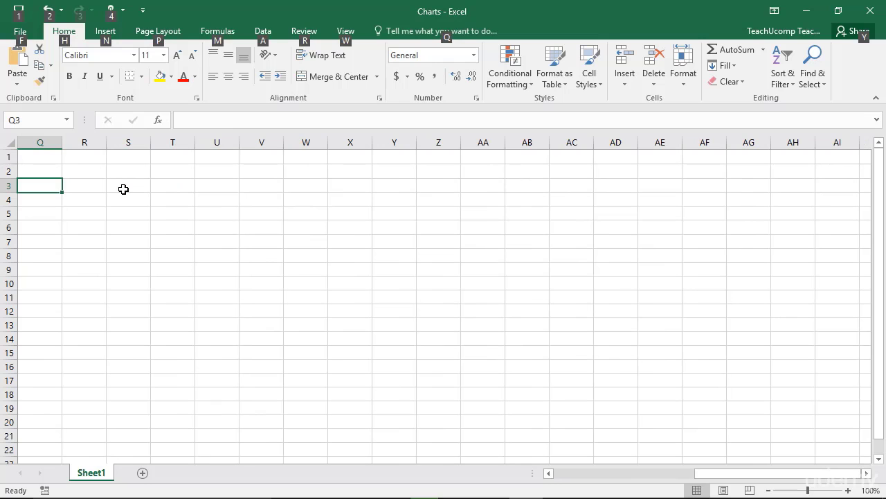
key(alt+Page_Up)
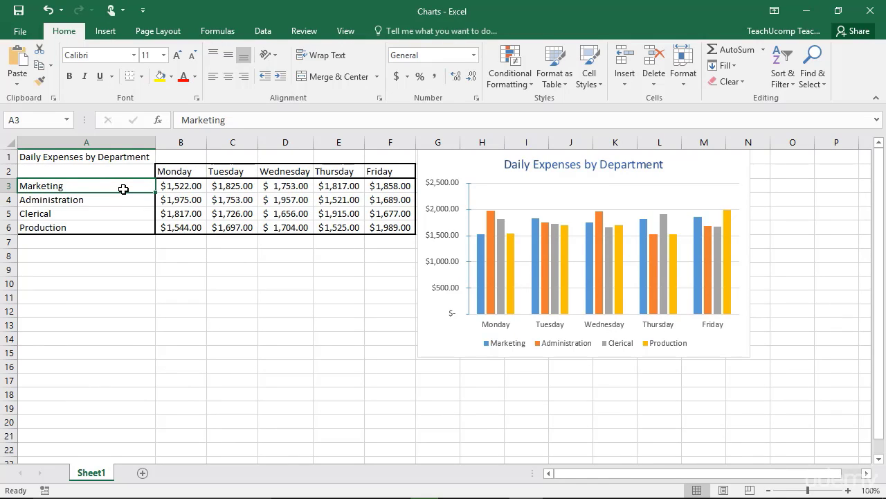
Jump to cell A1 and to the last used cell F6, checking its neighbours G6 and F7 and returning to F6
key(ctrl+Home)
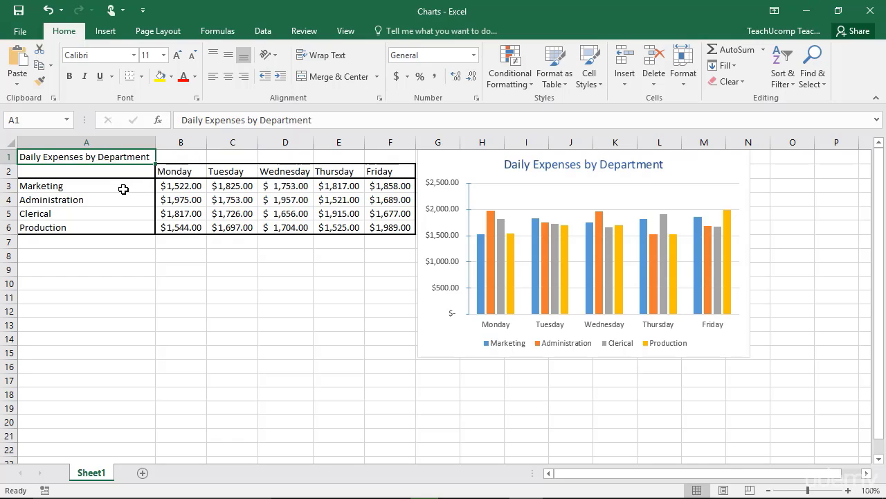
key(ctrl+End)
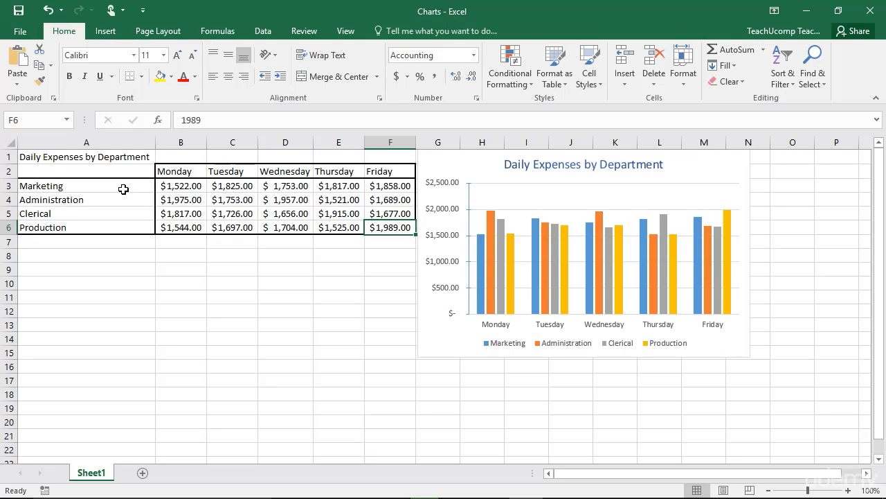
key(Right)
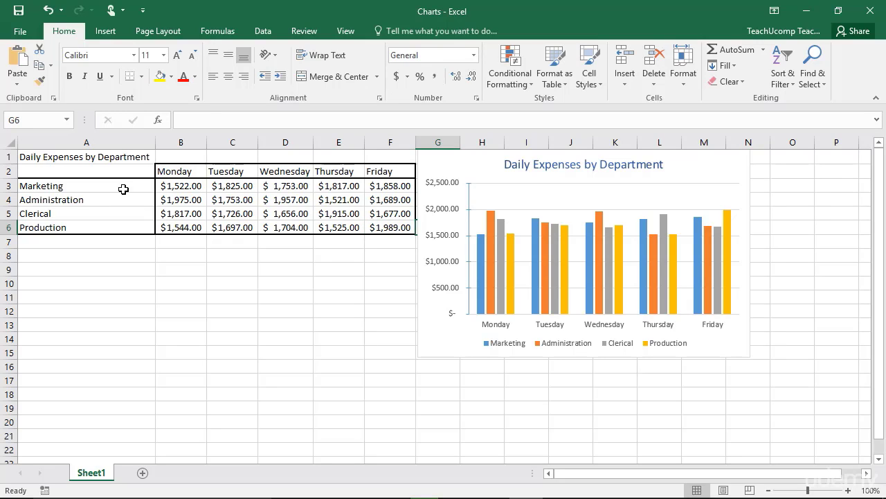
key(Left)
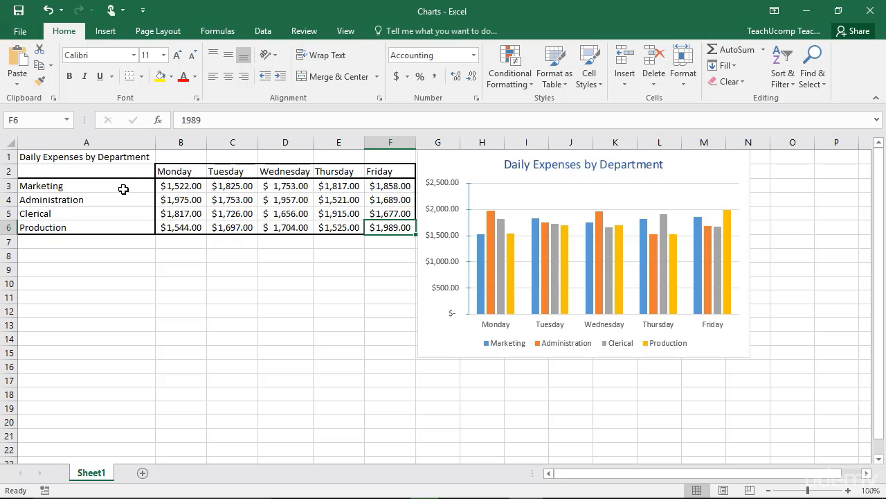
key(Down)
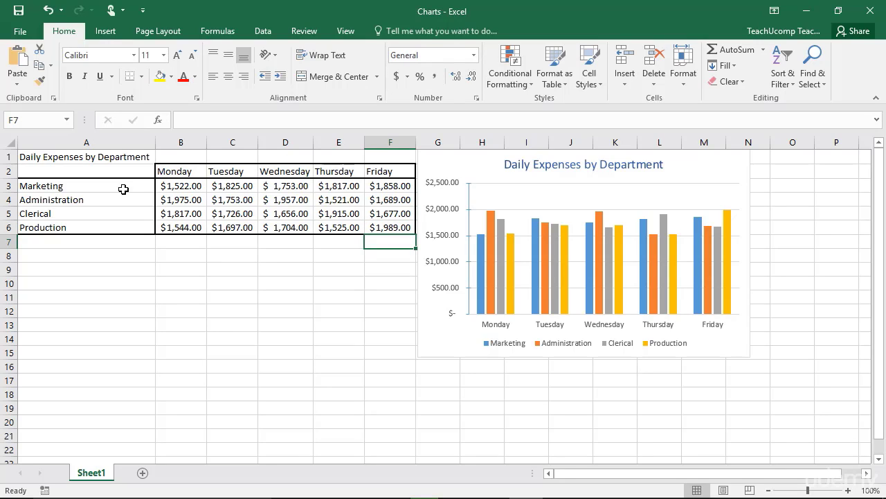
key(Up)
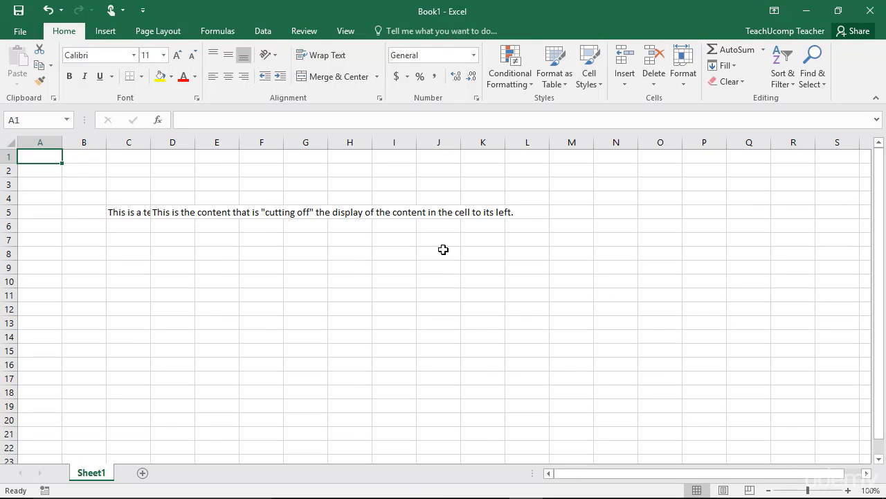
Enter 2w in cell A1 and 7u in cell A2 of Book1
text(2w)
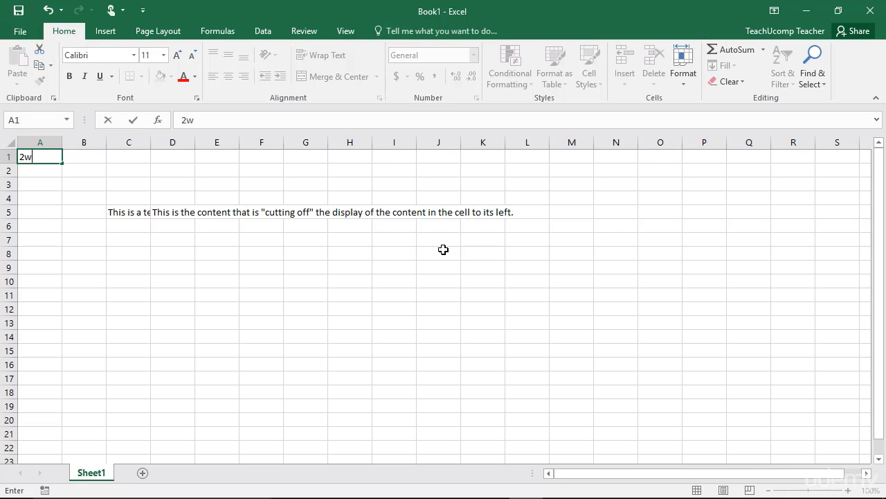
key(Return)
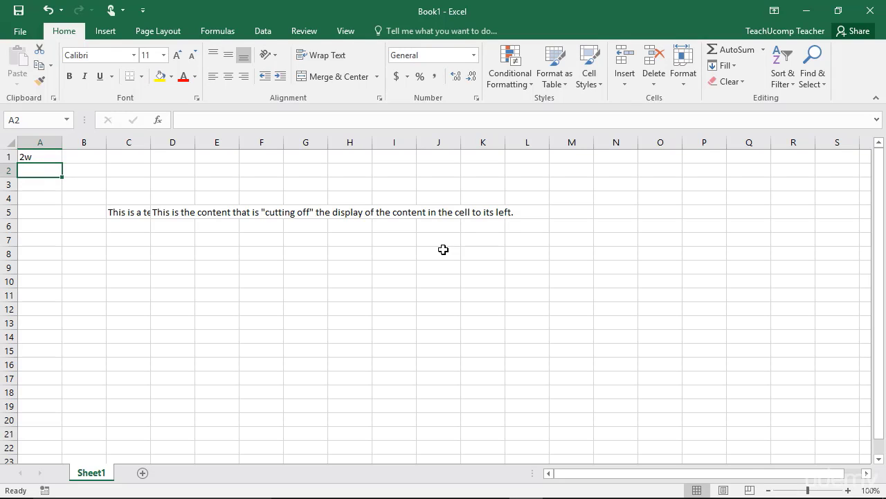
text(7u)
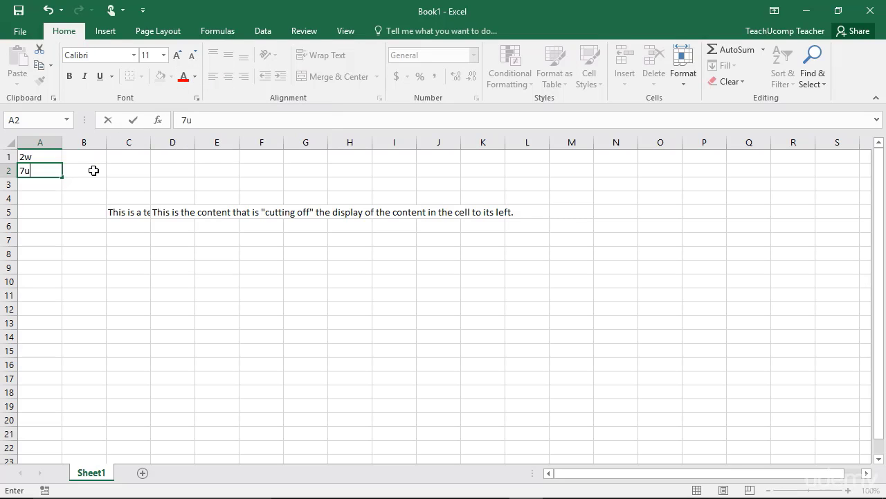
key(Return)
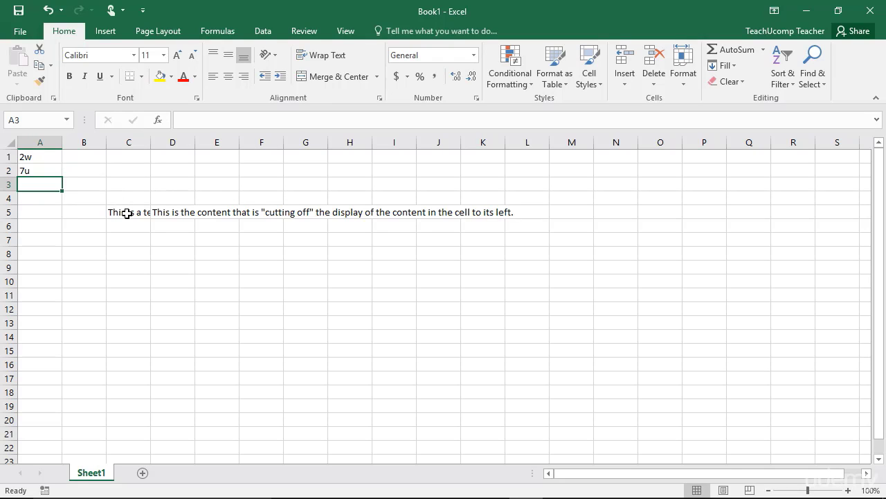
View the full text of D5 and C5, try a hyphen in C5's "cut off", and accept the entry with its original wording
click(165, 213)
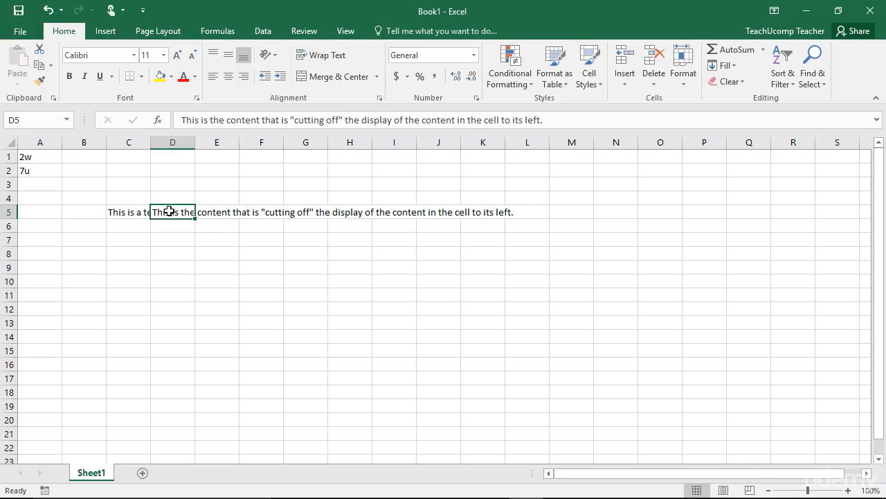
click(128, 212)
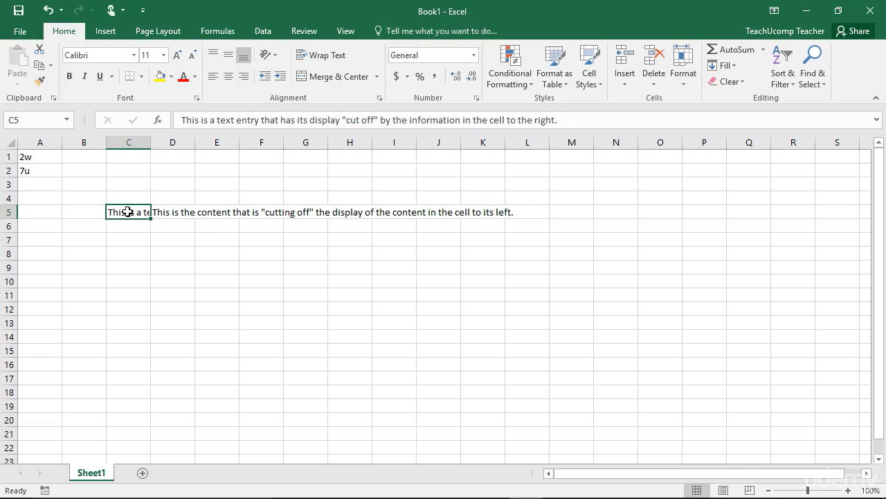
click(453, 119)
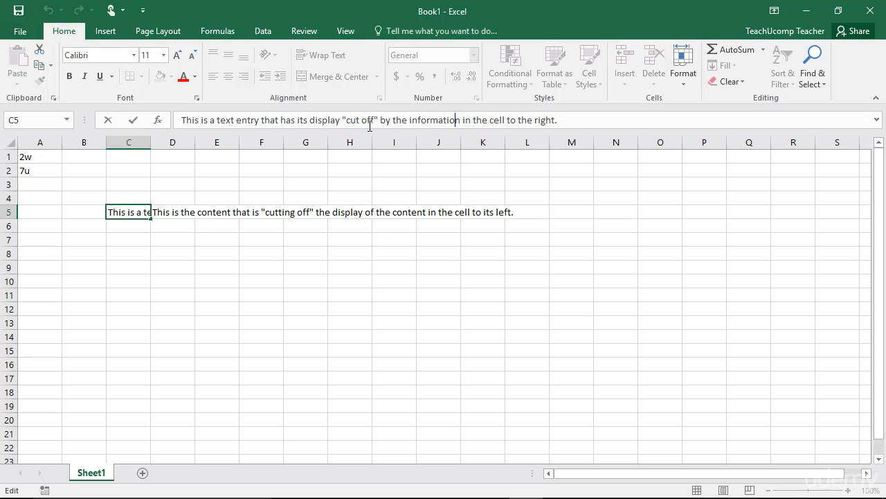
click(362, 124)
key(BackSpace)
text(-)
key(BackSpace)
click(133, 120)
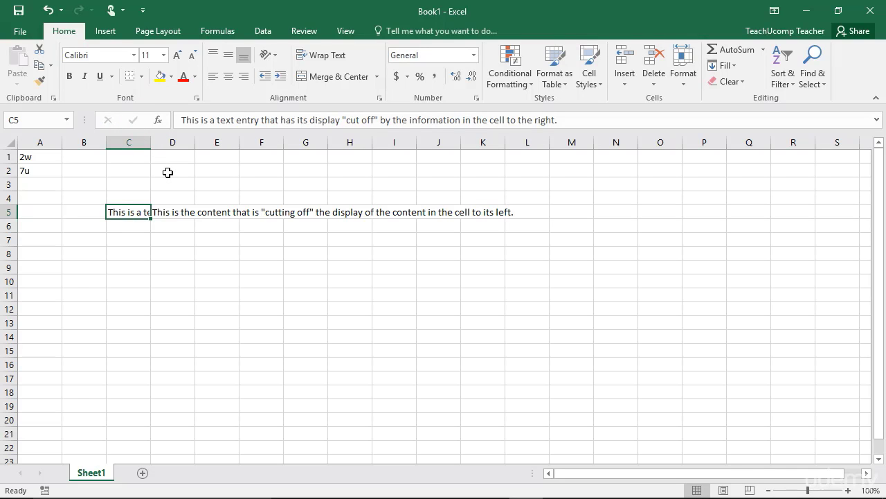
Autofit column C to the text entry in C5, and narrow the column back to near its original width
double_click(150, 142)
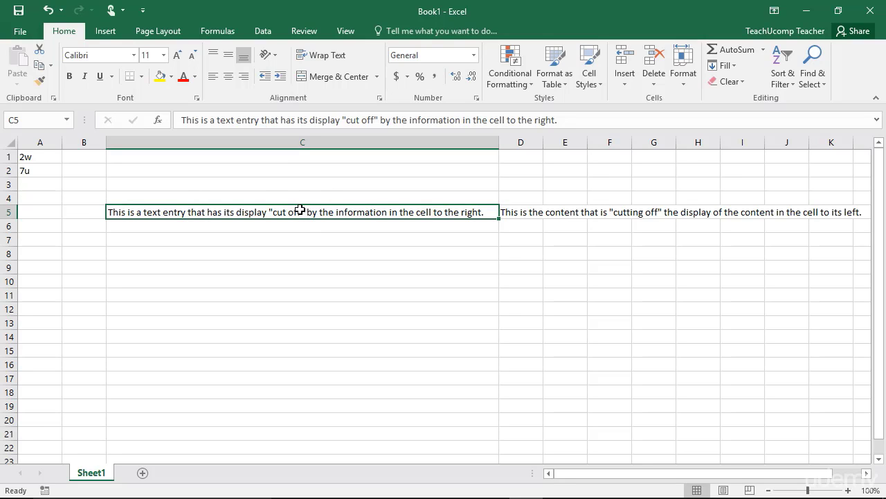
drag(499, 142, 162, 160)
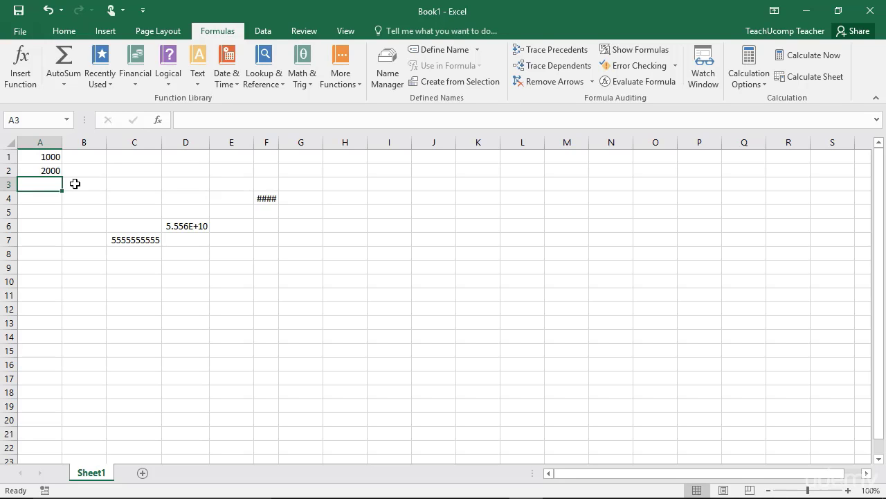
Enter 1500 in cell A3 below the existing numbers
text(150)
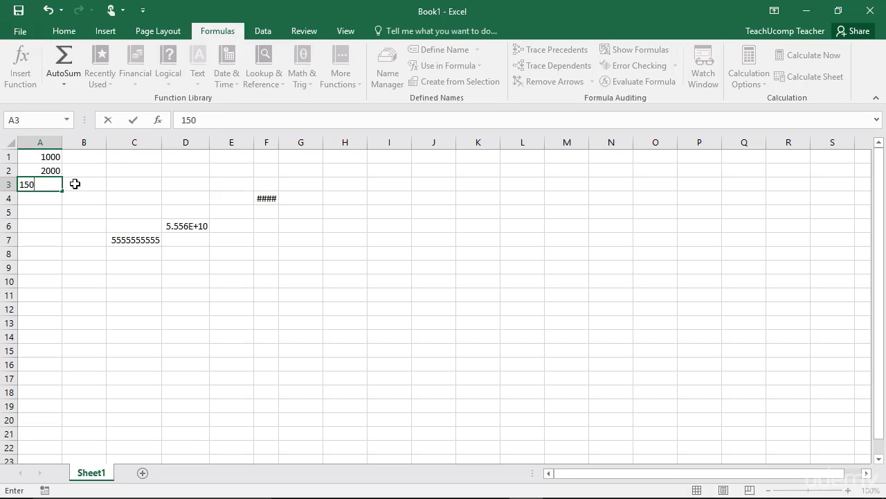
text(0)
key(Return)
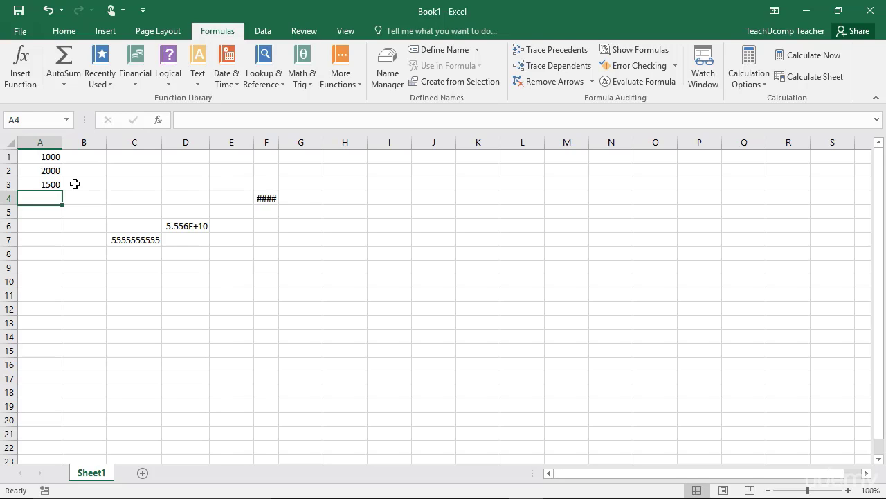
Enter the incorrectly punctuated number 10,00 in cell A4 and clear the cell again
text(1)
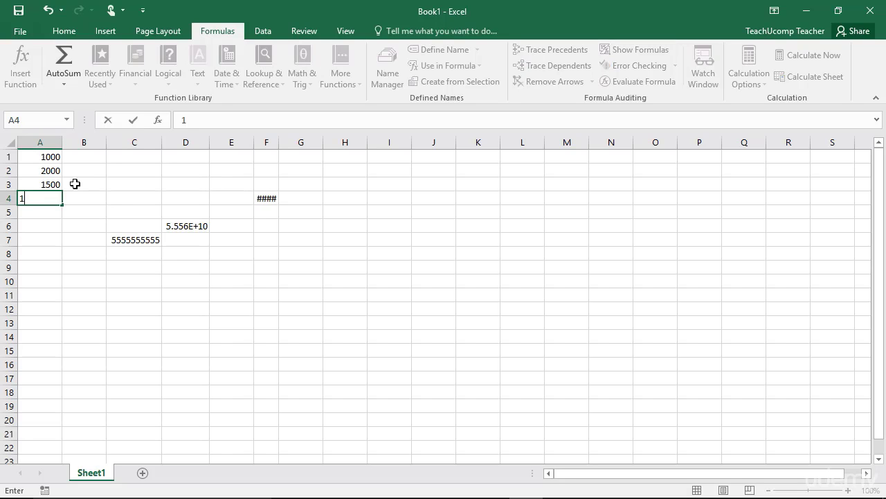
text(0,00)
key(Return)
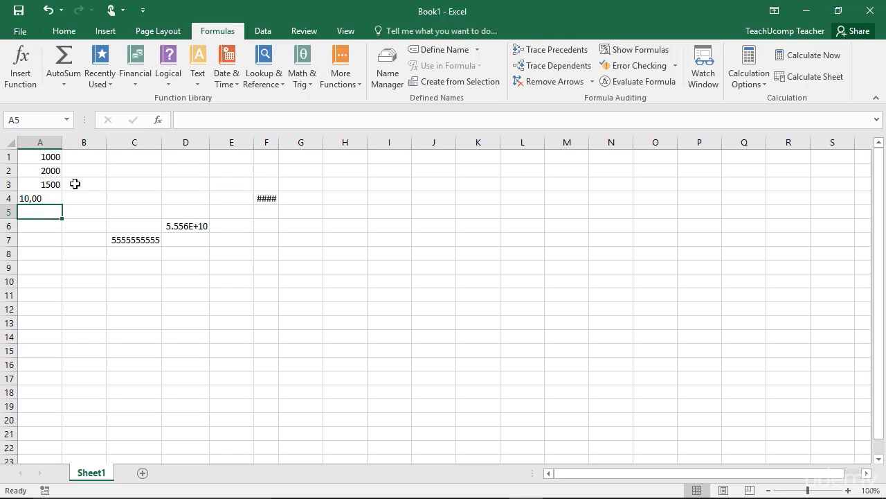
click(42, 199)
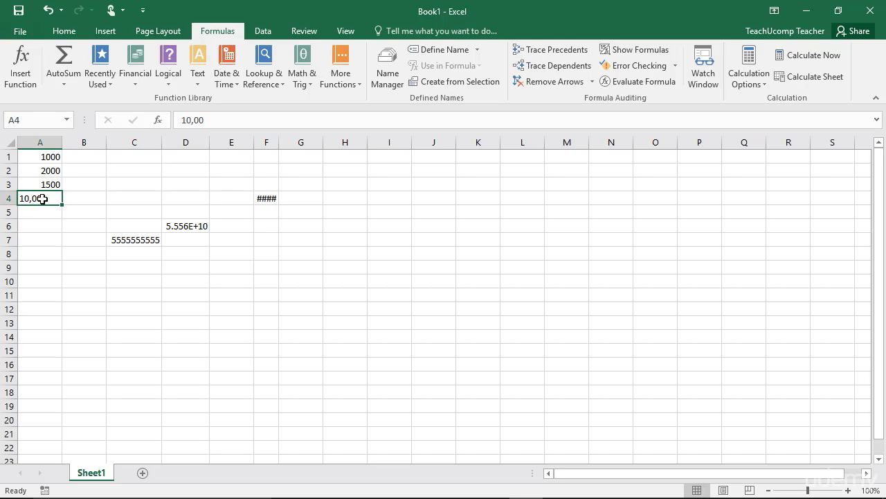
key(Delete)
Compare the stored numbers in F4 and D6, and autofit column F so F4's full number fits
click(270, 199)
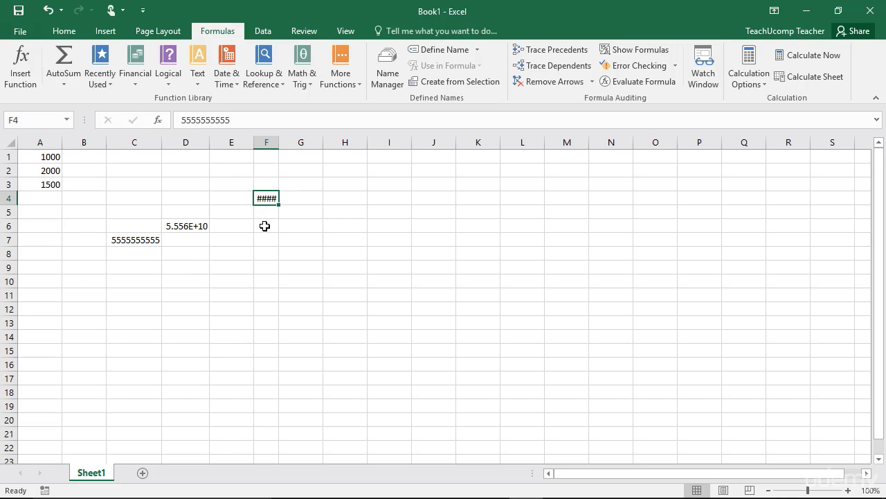
click(191, 224)
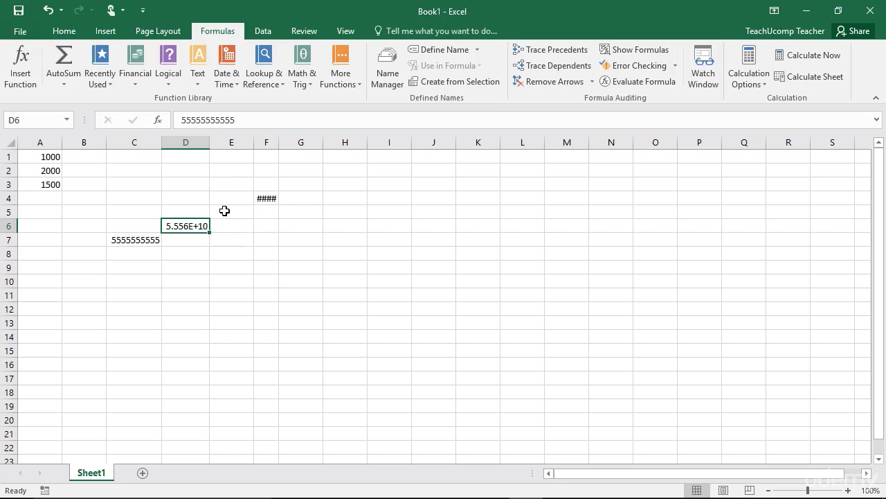
click(269, 198)
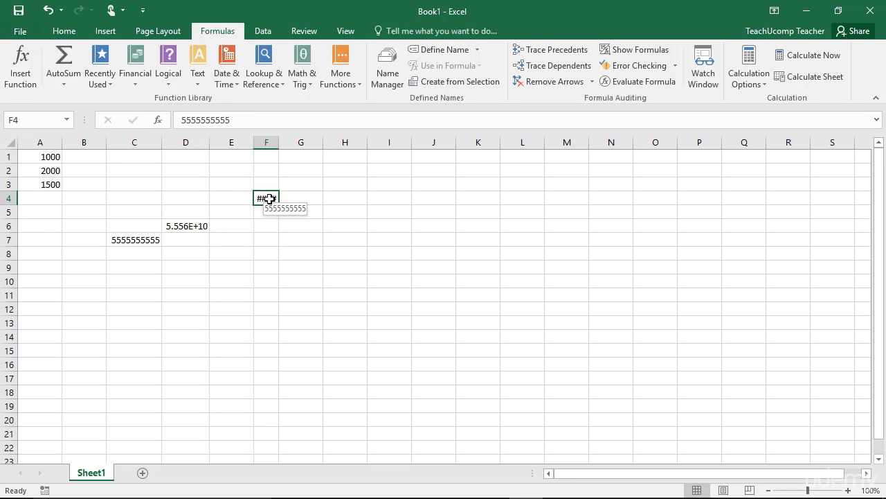
double_click(279, 142)
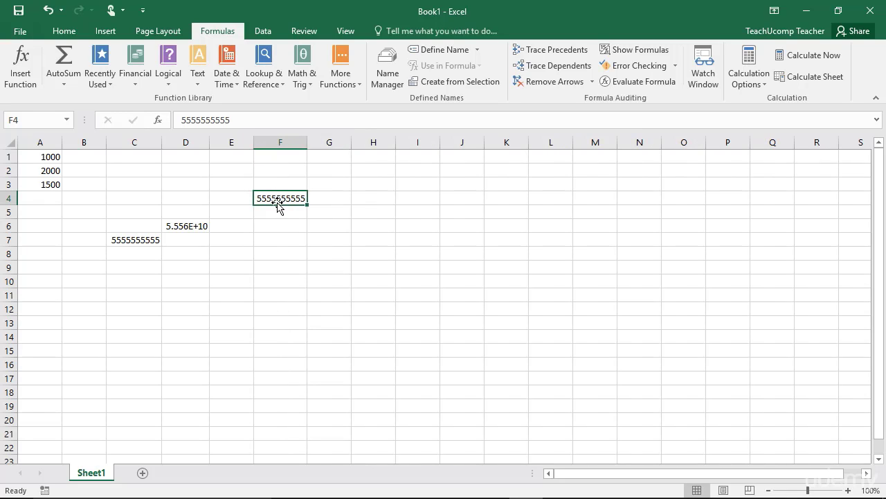
Apply the comma number style to D6, and widen column D enough for its full number
click(198, 226)
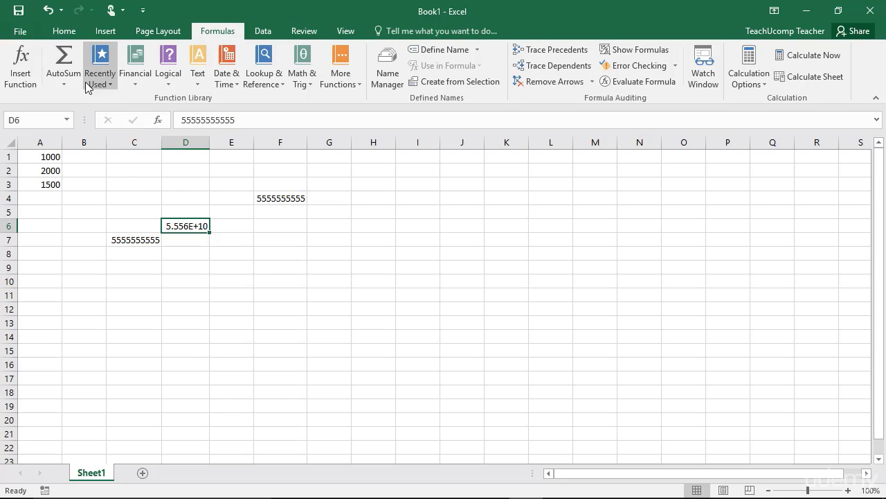
click(63, 32)
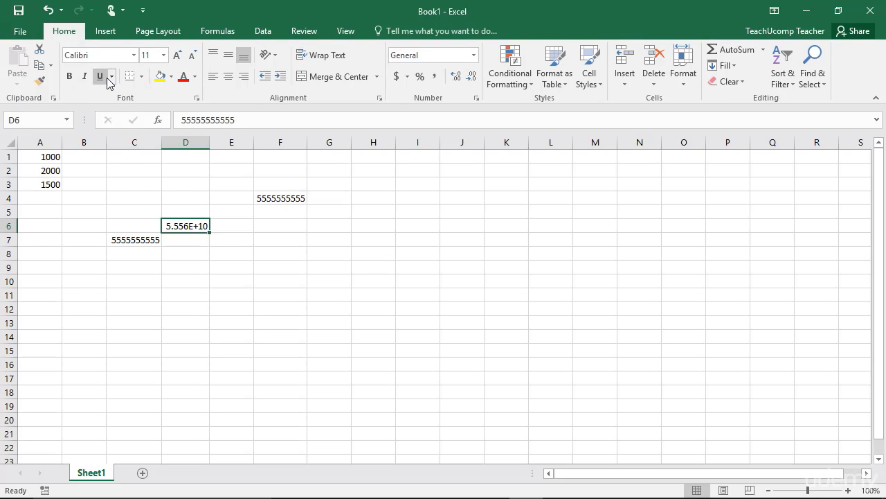
click(435, 78)
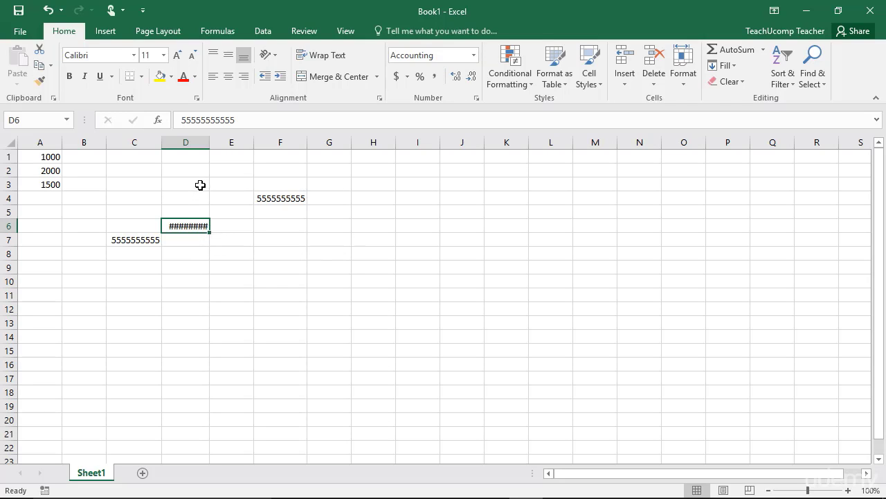
drag(210, 142, 259, 144)
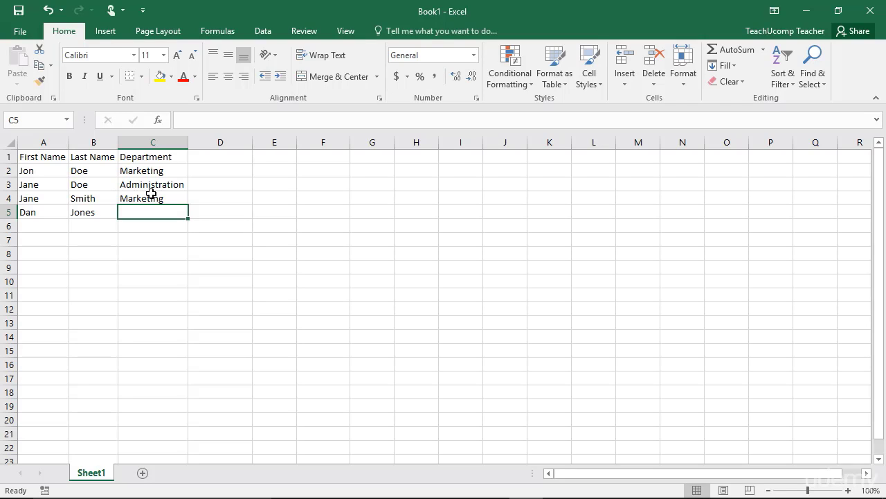
Complete C5 with the AutoComplete suggestion Marketing, and enter the next employee's first and last names in A6 and B6
text(m)
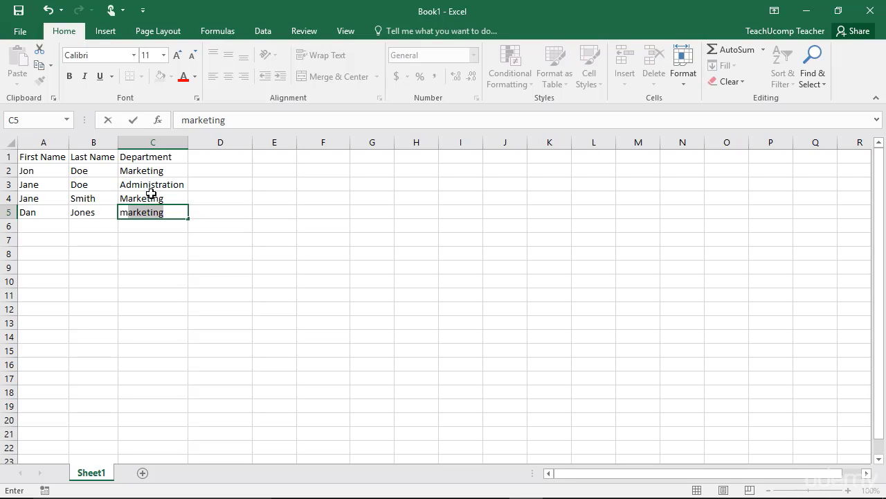
key(Return)
text(D)
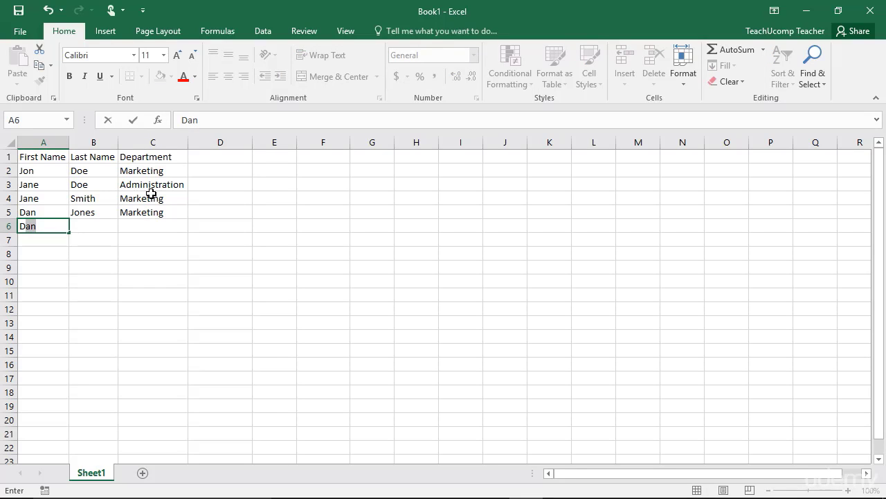
text(onna)
key(ctrl+Return)
key(Tab)
text(Brown)
key(Tab)
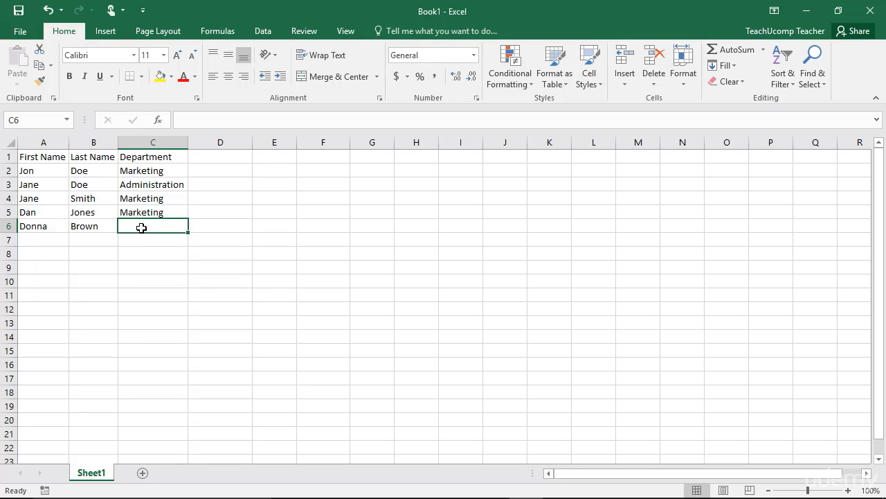
Fill the department cell C6 with Marketing, picked from the column's existing entries
right_click(141, 228)
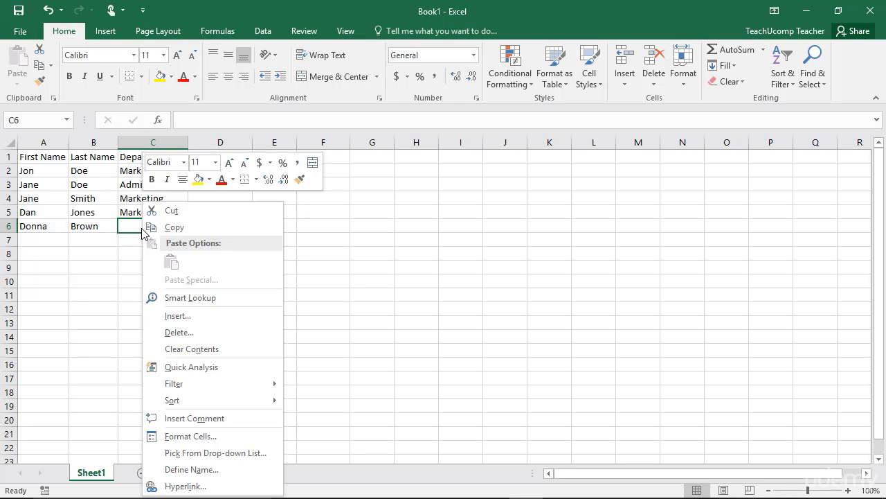
click(213, 454)
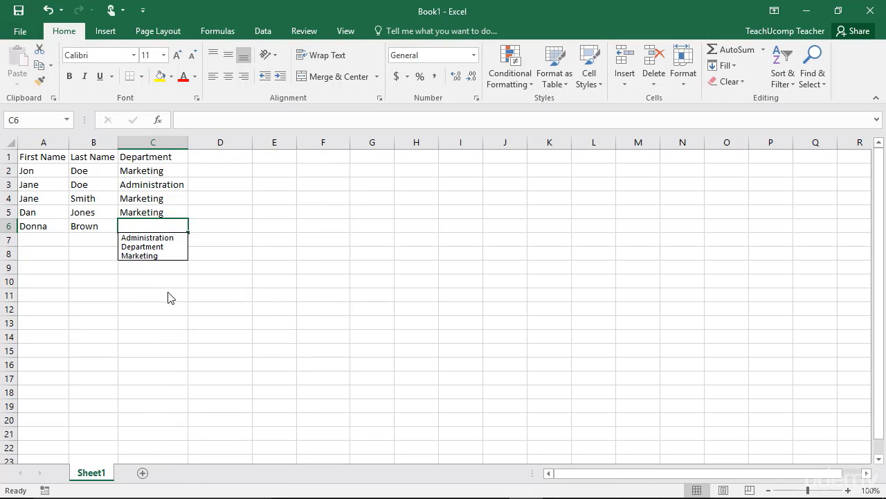
click(152, 257)
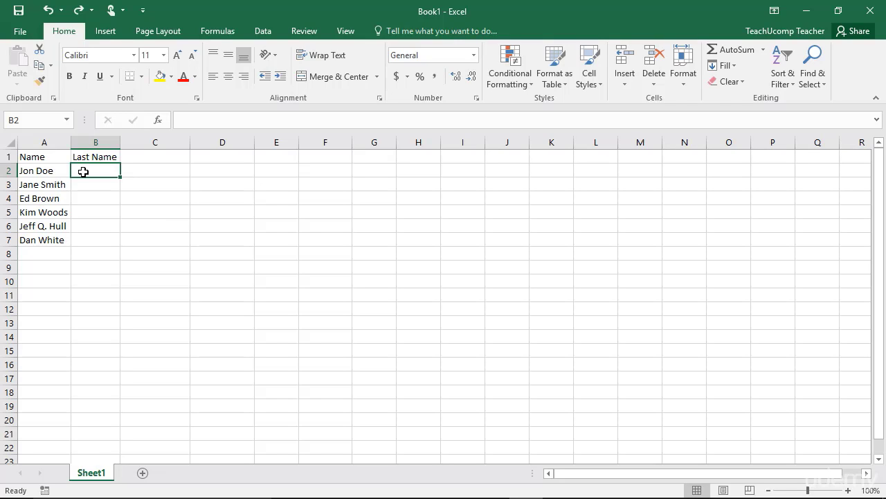
Enter the first person's last name in capital letters in B2, and Flash Fill the remaining last names starting from B3
key(Delete)
text(DOE)
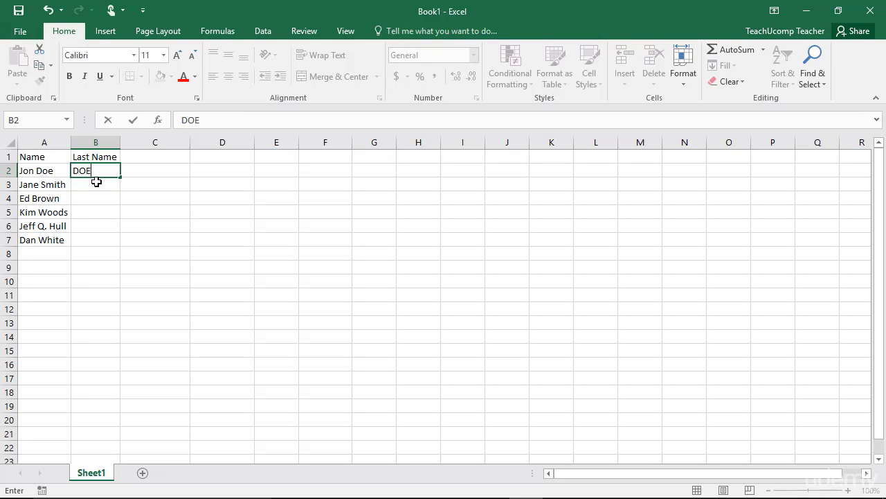
click(96, 181)
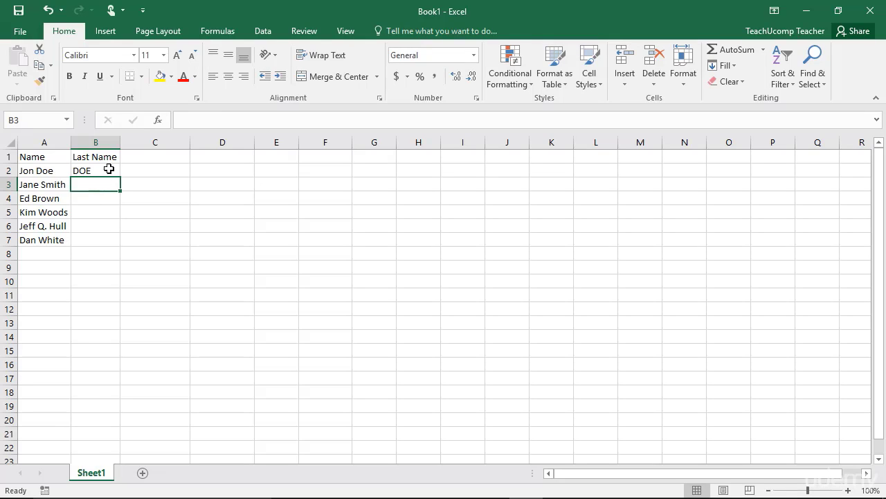
click(268, 30)
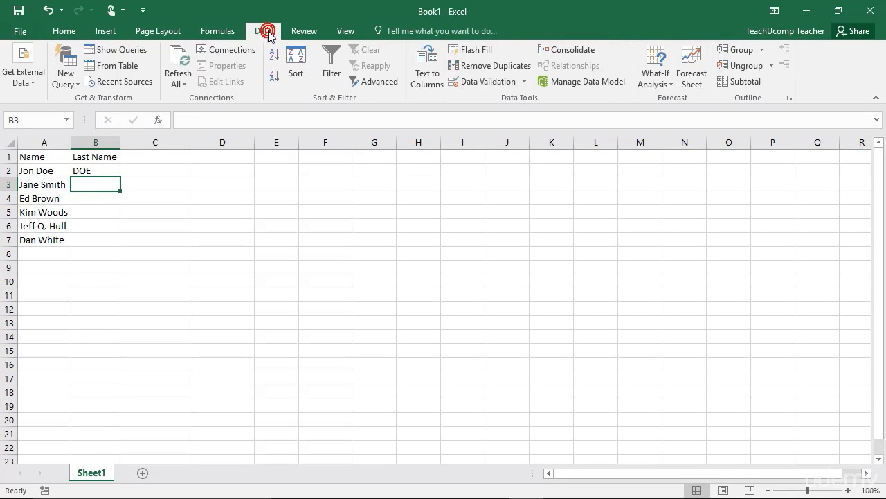
click(459, 50)
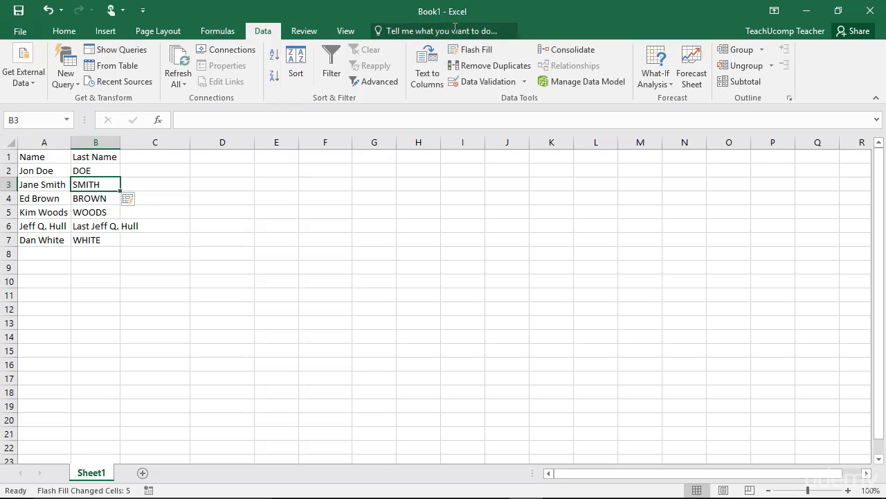
Undo both the Flash Fill and the uppercase last name entered in B2
click(48, 11)
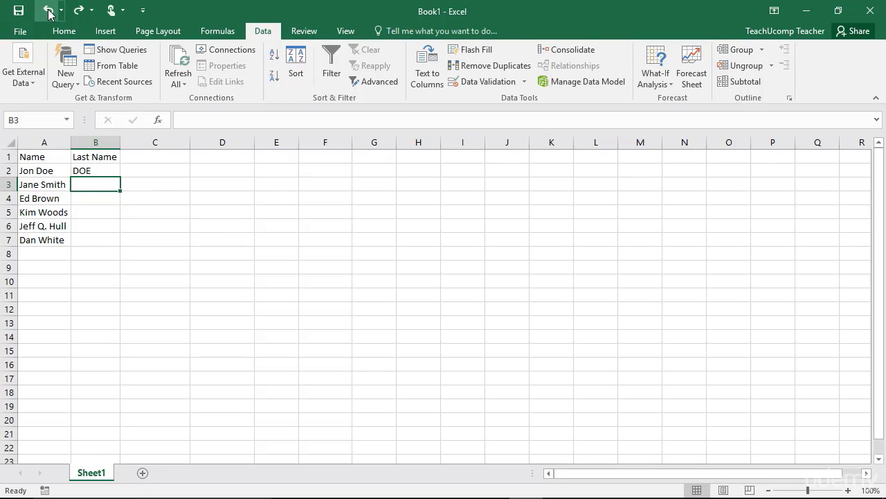
click(48, 11)
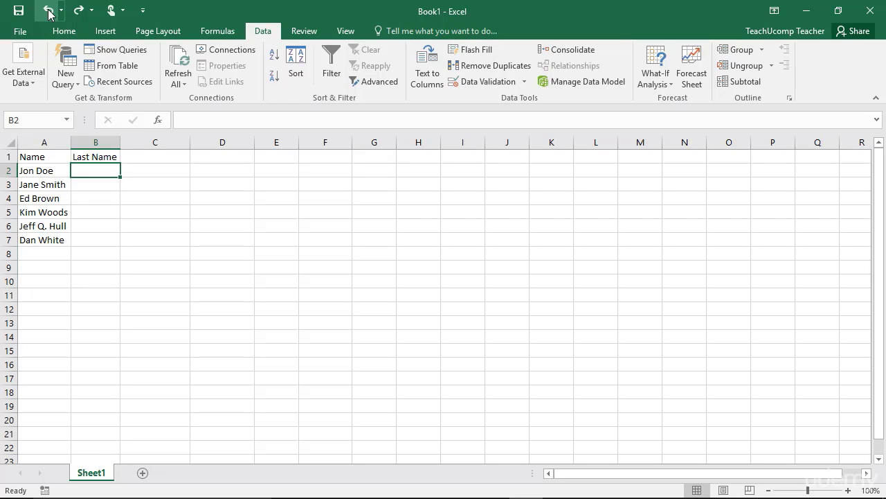
Enter the first person's last name in lowercase in B2, and Flash Fill the rest of the column from B3
text(doe)
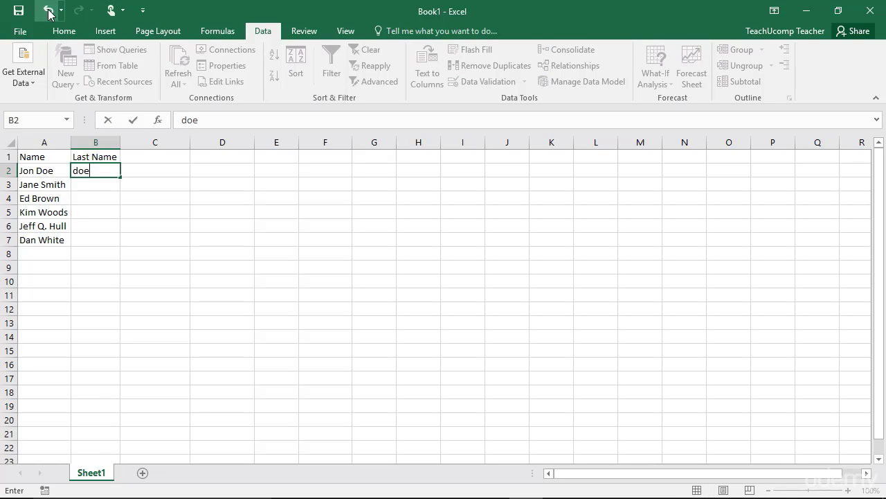
click(110, 185)
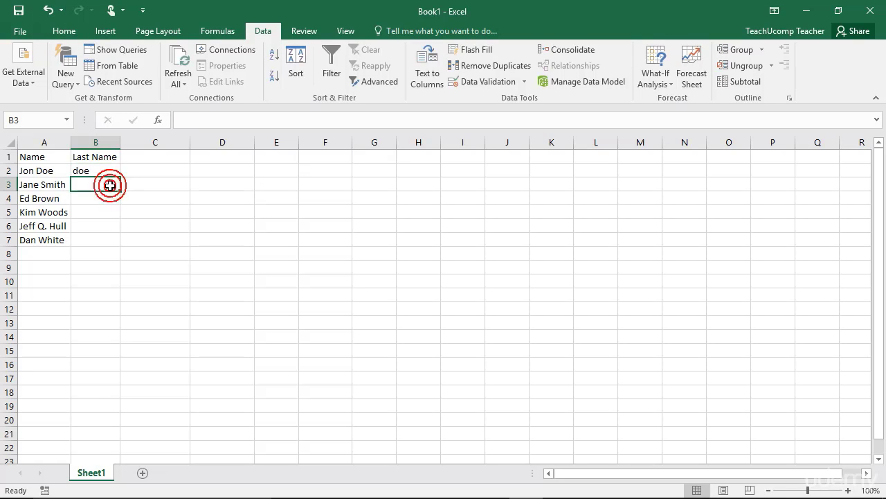
key(ctrl+e)
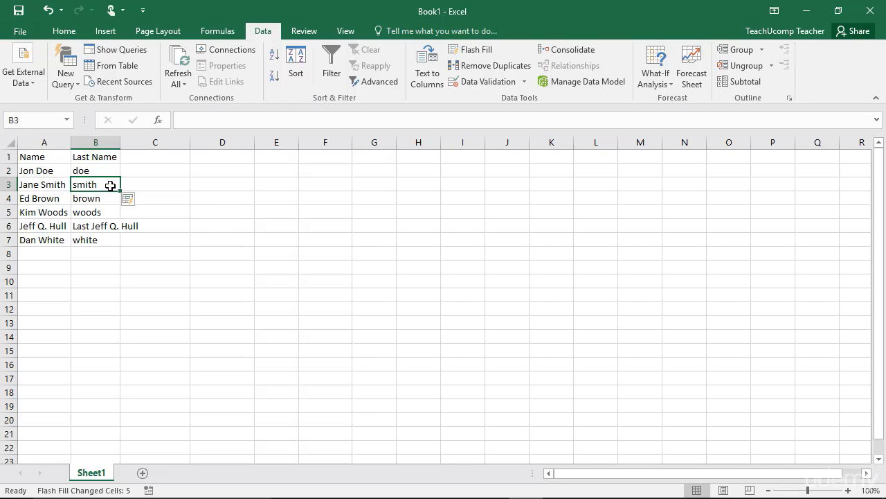
Compare the full name in A6 with its Flash Fill result in B6, and accept the Flash Fill suggestions
click(58, 229)
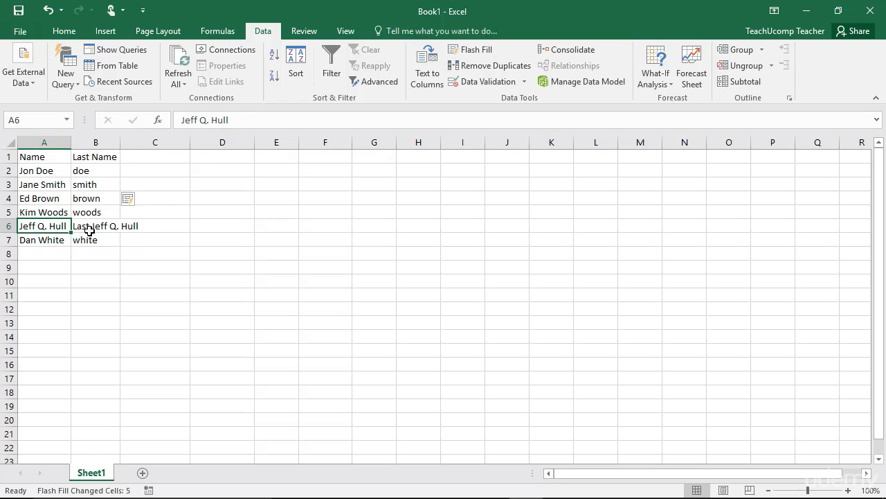
click(89, 231)
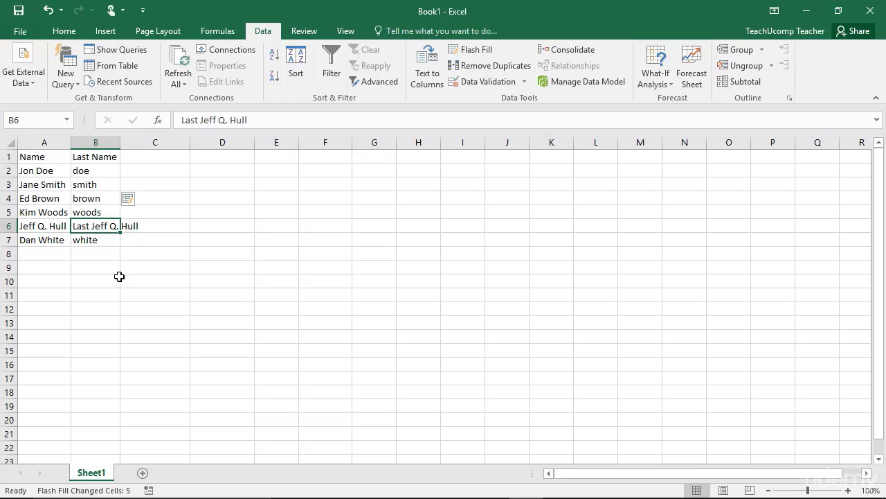
click(139, 203)
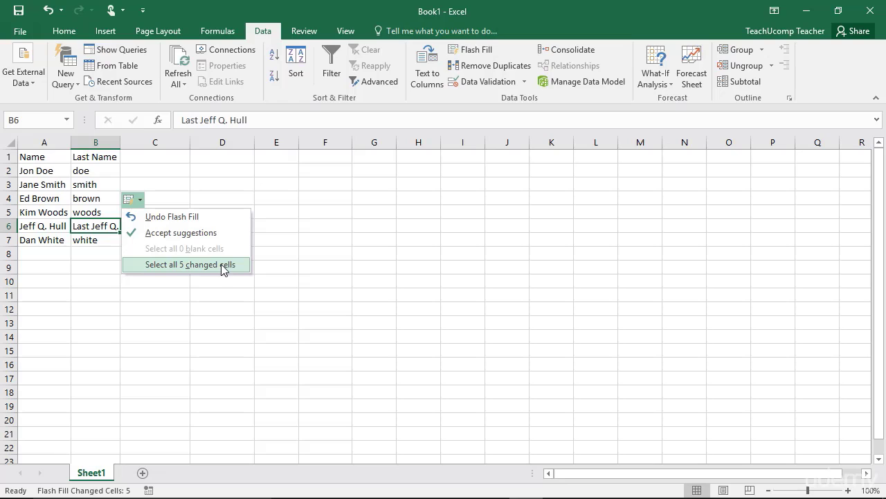
click(207, 235)
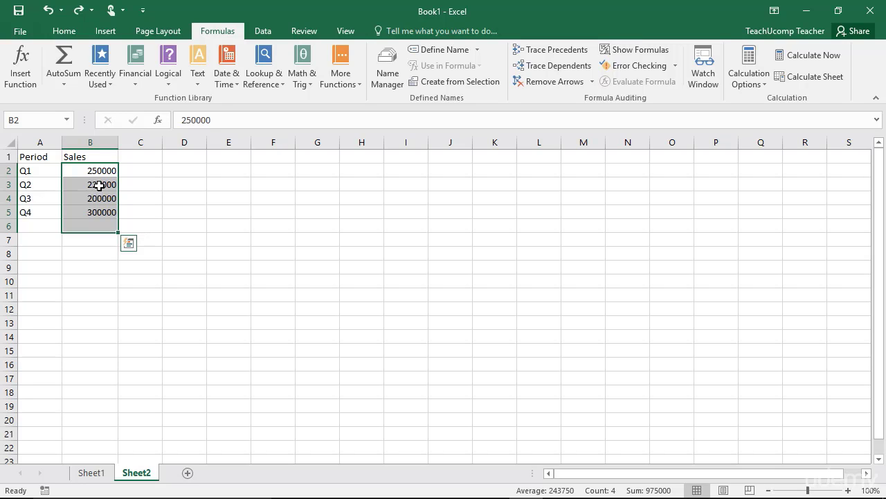
Total the quarterly sales B2:B5 in B6 with AutoSum, and inspect the resulting SUM formula without changing it
click(67, 62)
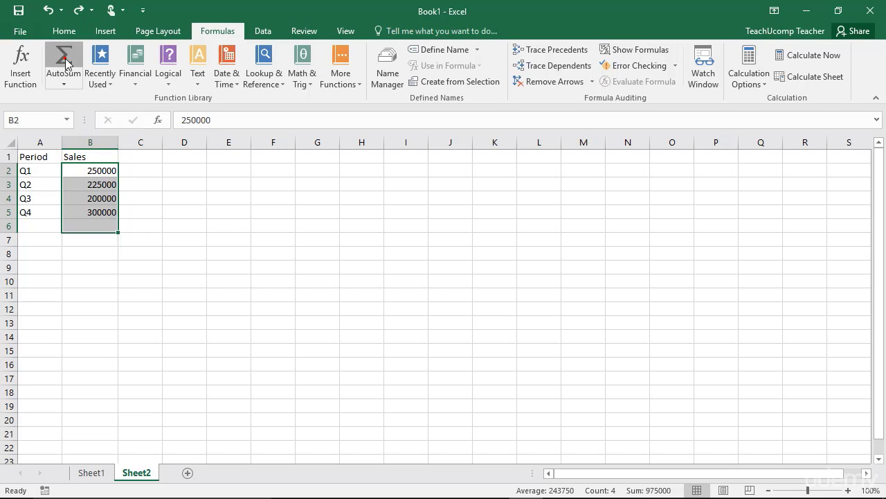
click(88, 223)
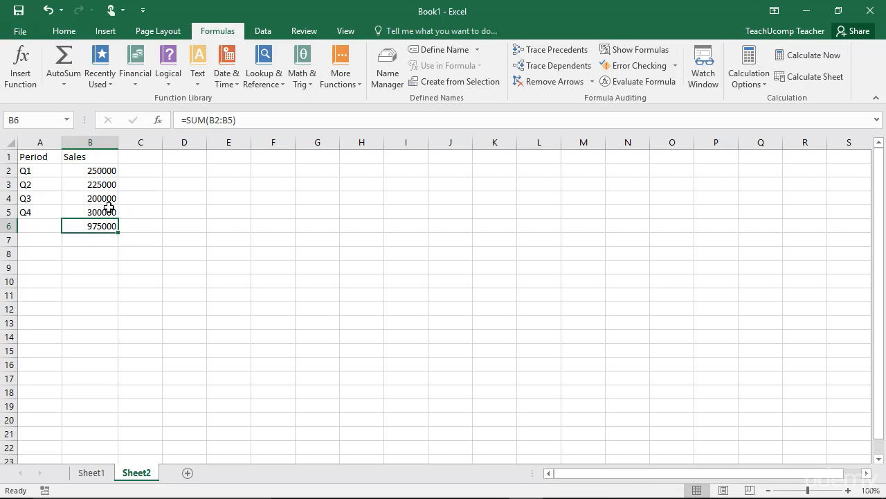
click(210, 122)
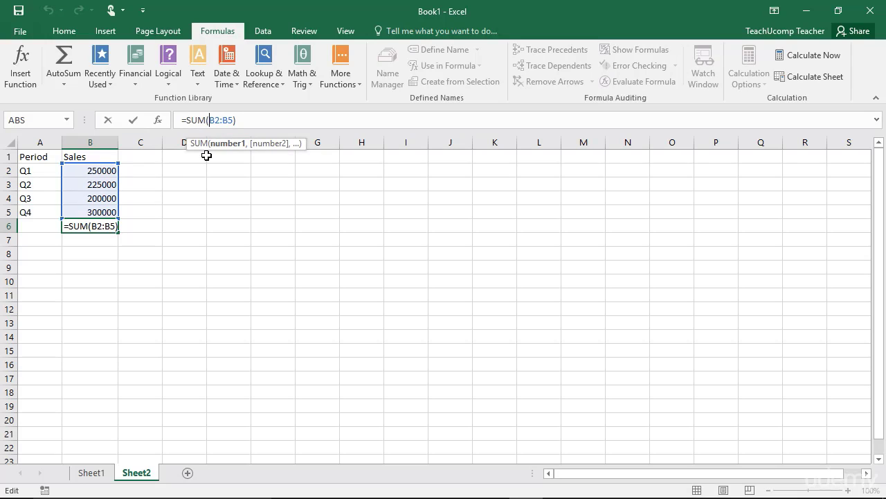
click(133, 120)
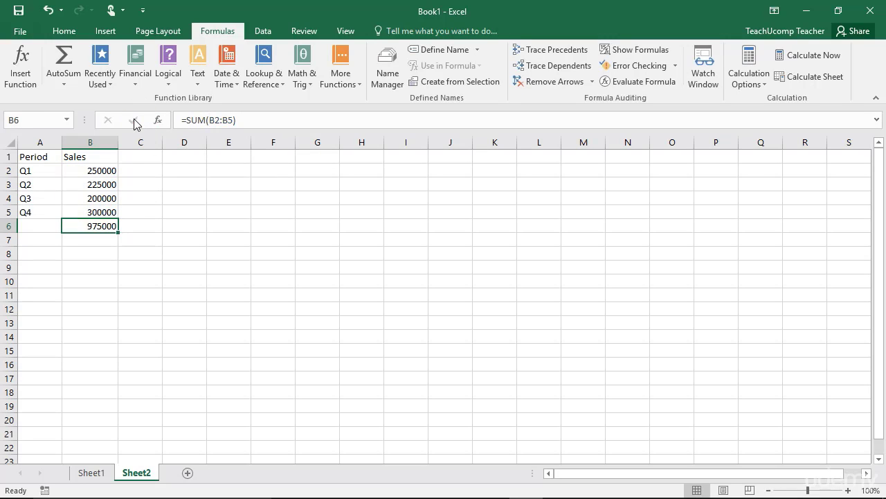
On Sheet1, add the salary range D2:D5 to the selected employee ID cells A2:A5
click(95, 473)
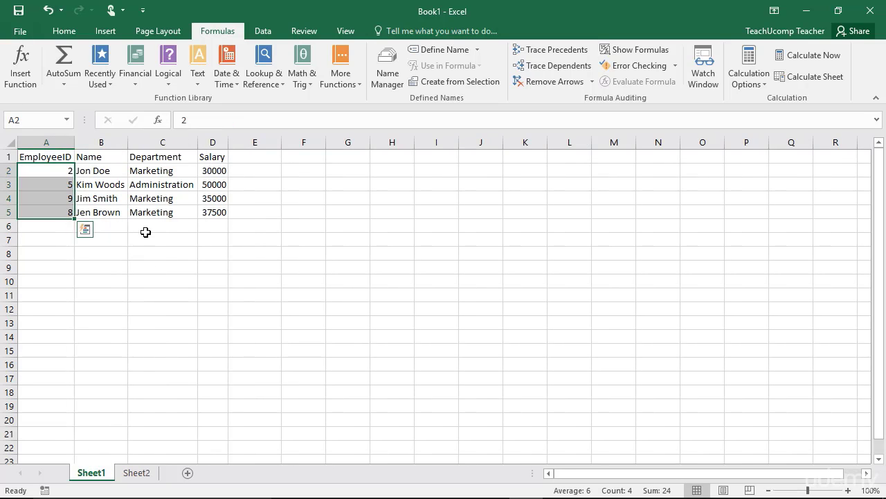
drag(208, 171, 211, 213)
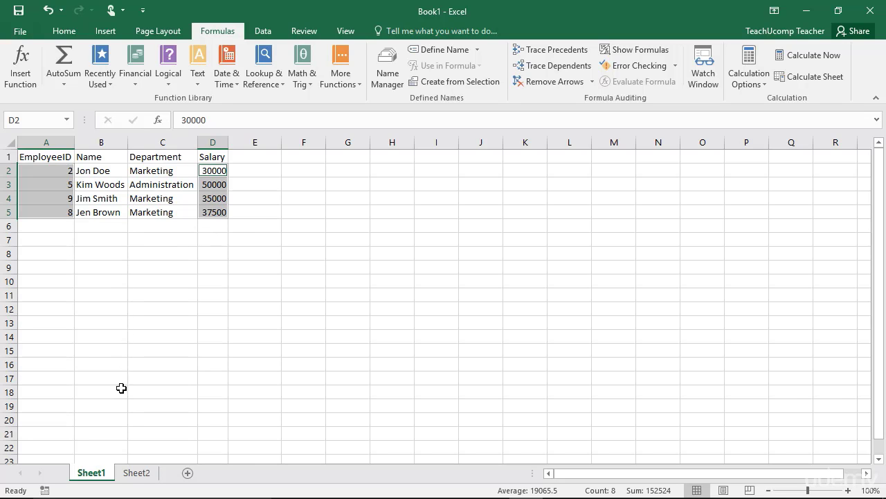
Return to Sheet2, examine the arguments of the SUM formula in B6, and cancel the edit
click(133, 473)
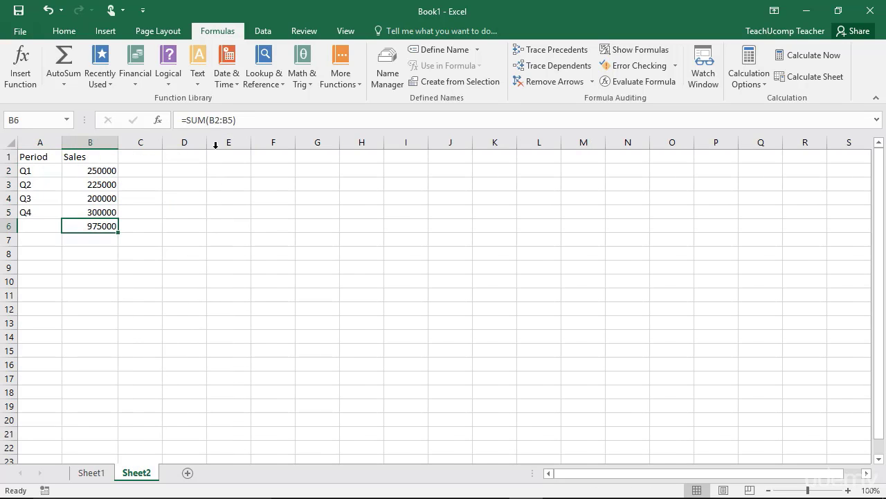
click(215, 121)
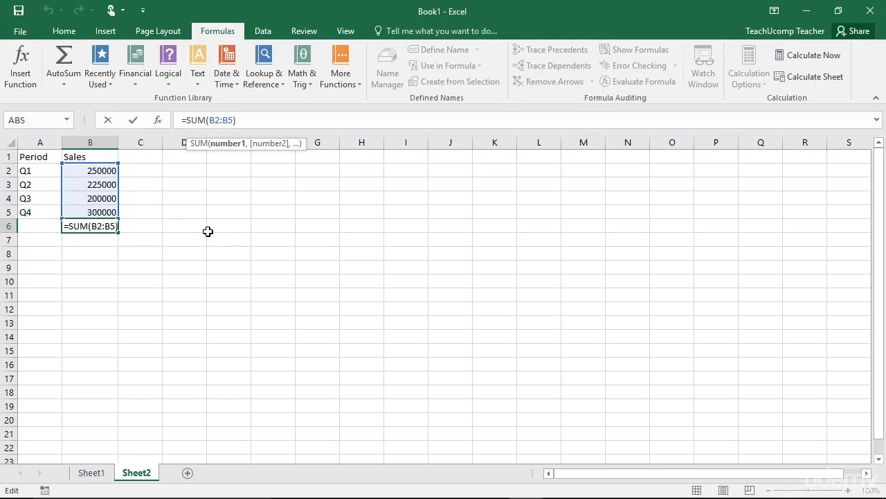
click(109, 121)
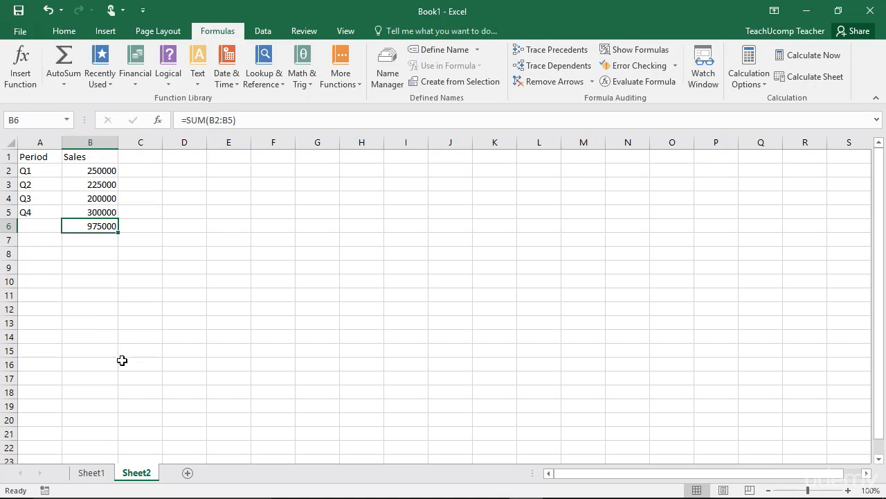
On Sheet1, replace the multi-range selection with the department cell C5, and select the first employee ID cell A2
click(97, 476)
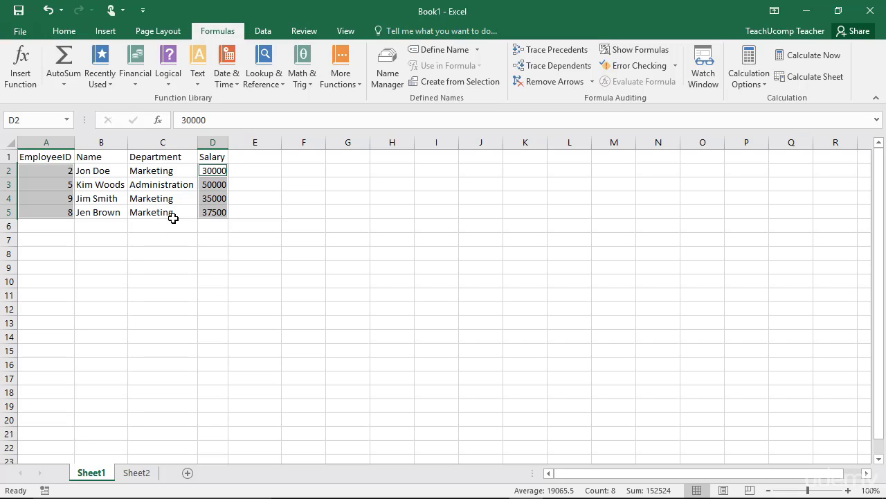
click(173, 218)
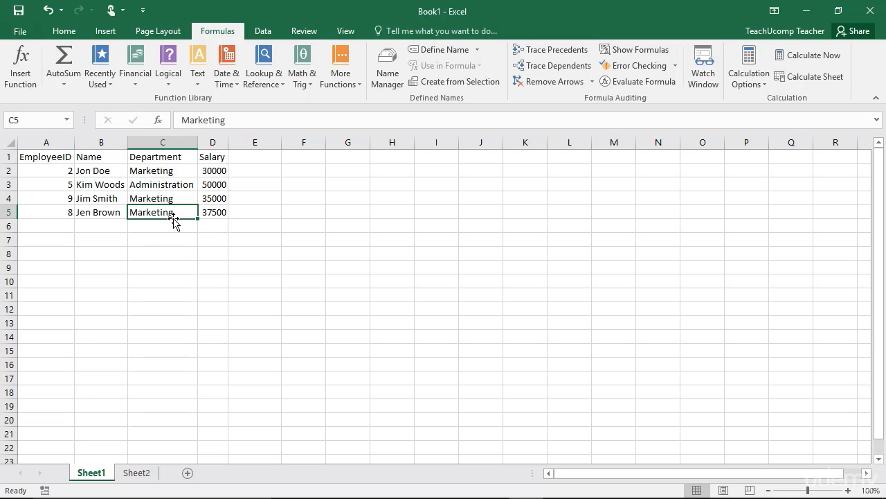
click(48, 167)
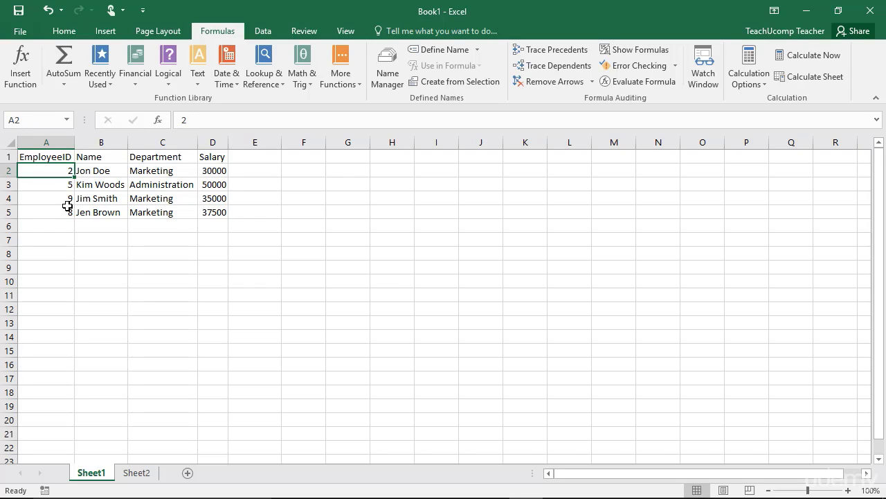
Extend the selection from A2 across and down to cover the employee records A2:D5, and clear it by selecting A7
key(shift+Right)
key(shift+Right)
key(shift+Right)
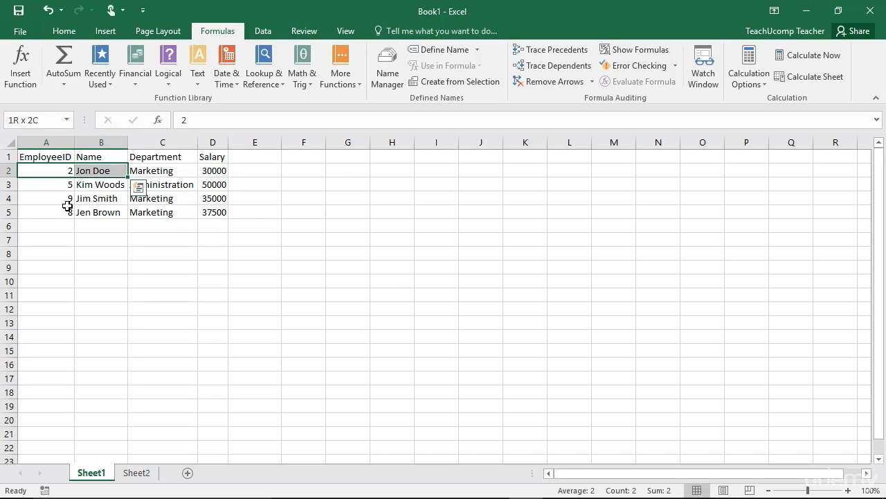
key(shift+Down)
key(shift+Down)
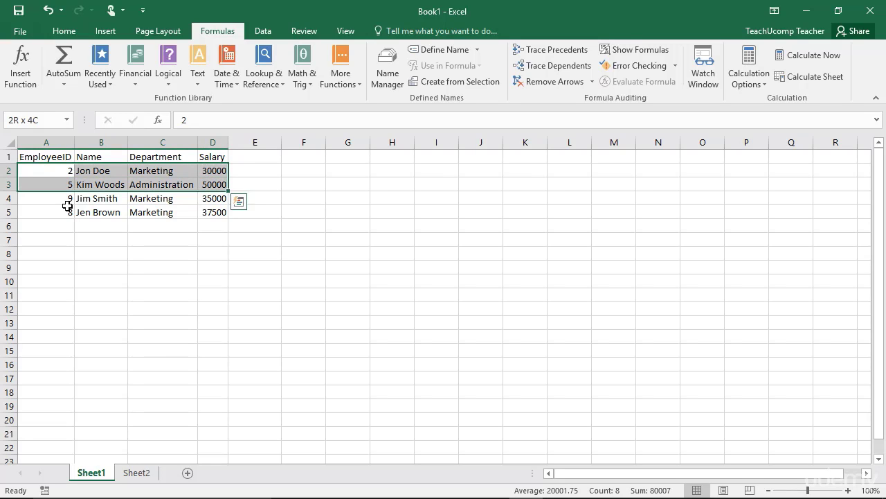
key(shift+Down)
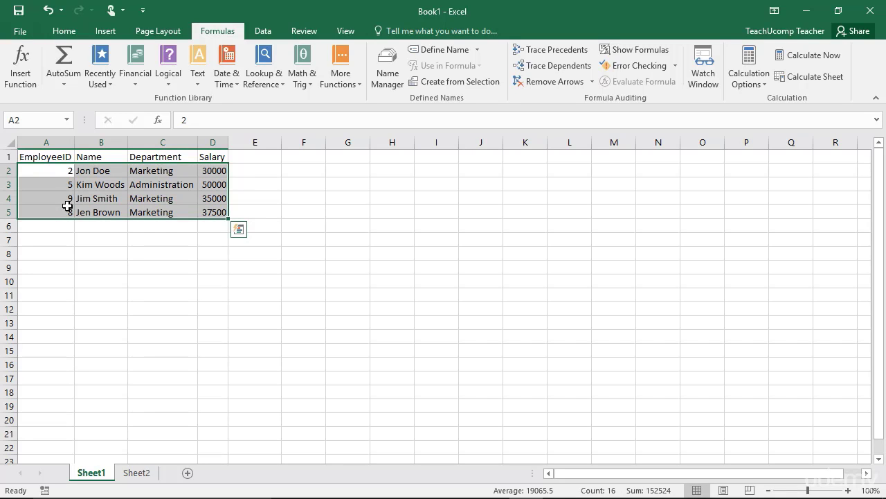
click(65, 239)
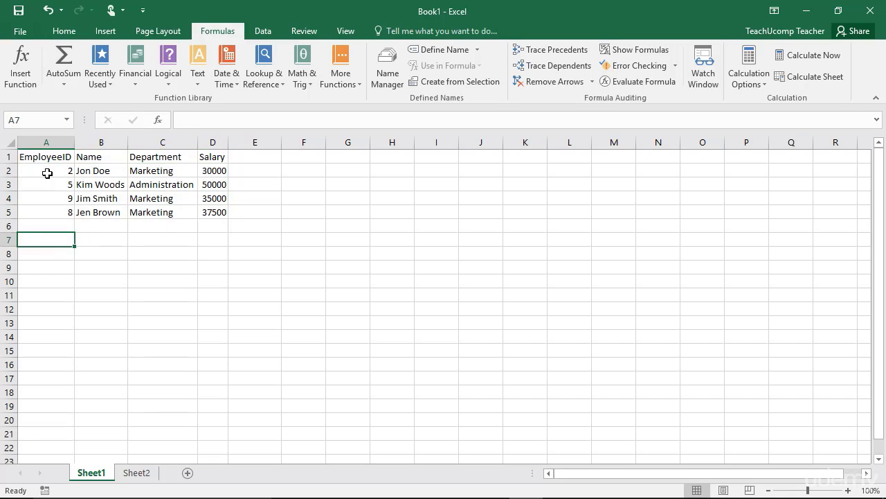
Select the whole employee range A2:D5 two more times, moving to C8 in between and finishing on A6
drag(47, 174, 212, 214)
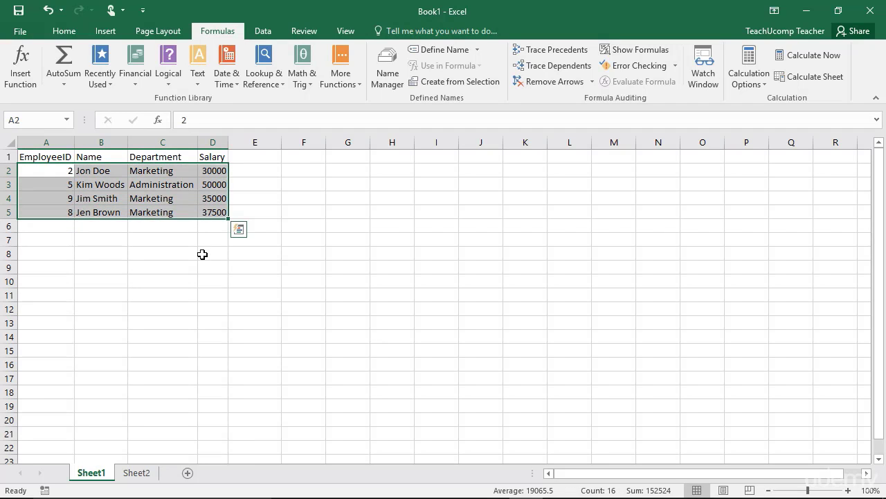
click(156, 253)
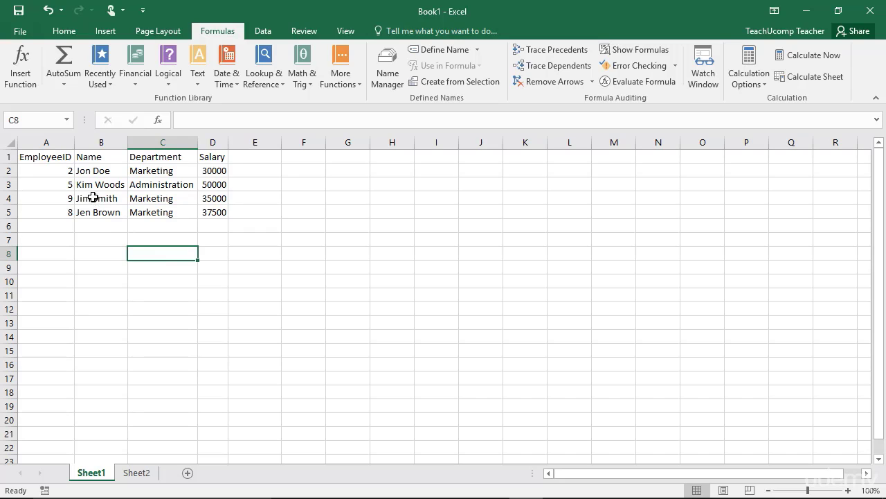
click(59, 172)
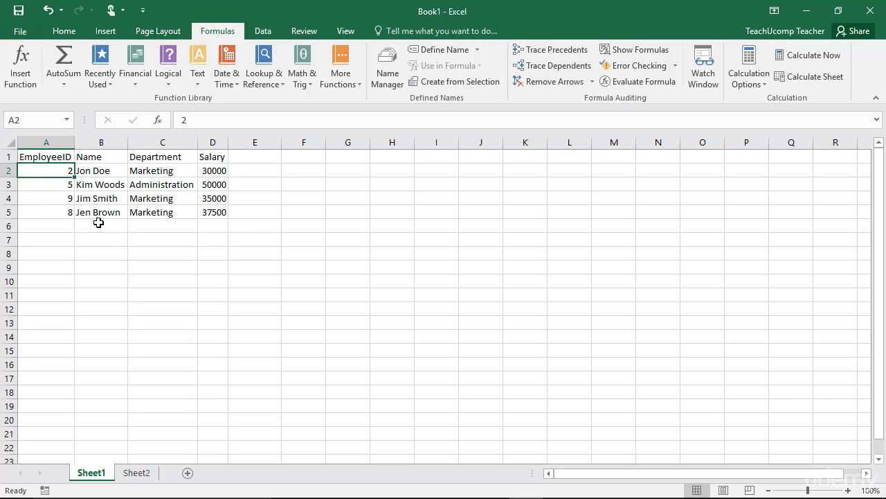
shift+click(214, 214)
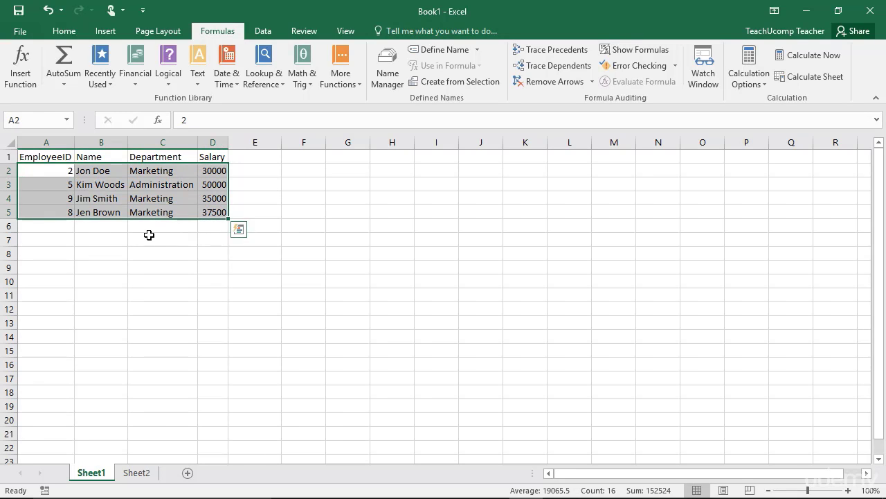
click(66, 231)
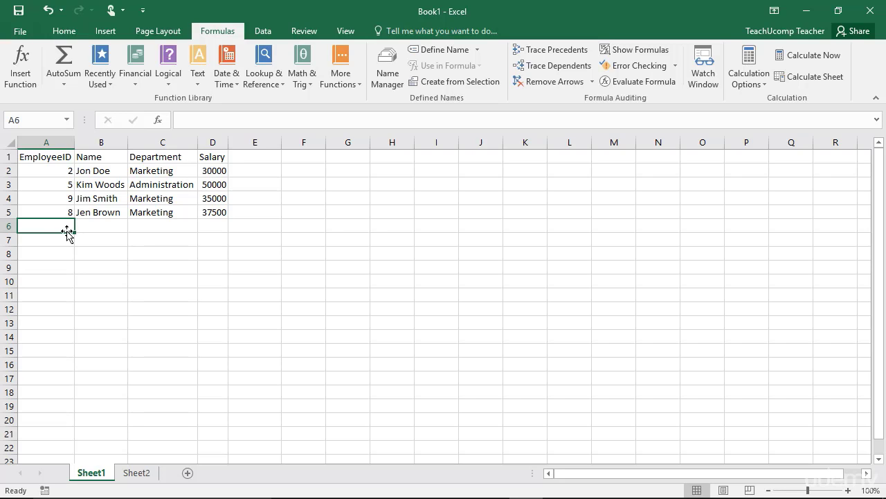
Select the employee ID range A2:A5 together with the non-adjacent salary range D2:D5
drag(61, 170, 61, 205)
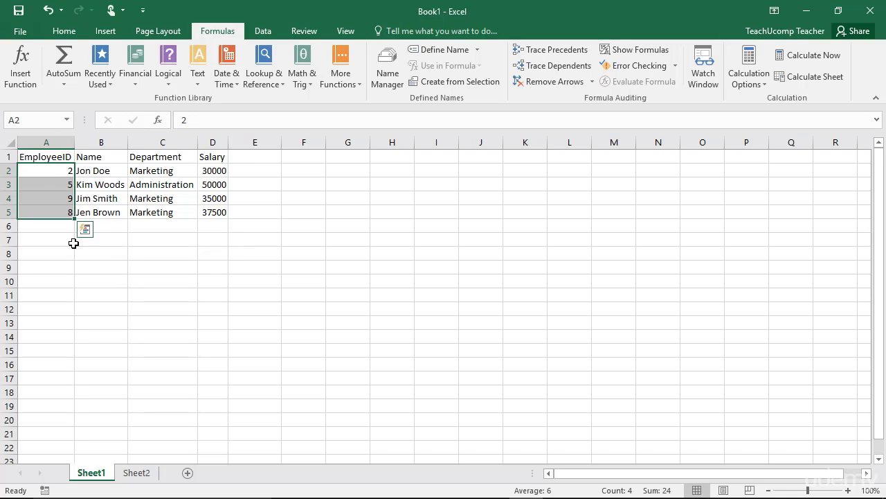
ctrl+click(209, 171)
drag(209, 171, 208, 206)
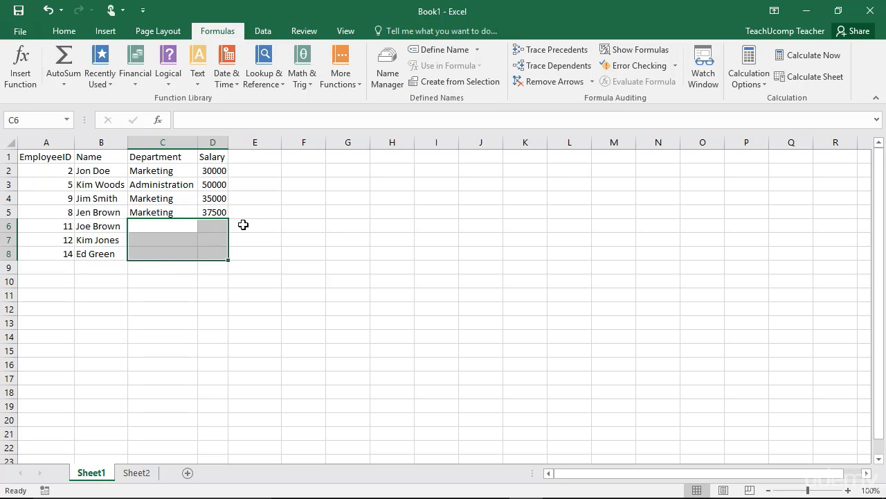
Within the selected range C6:D8, enter the department Marketing in C6 and the salary 30000 in D6
text(marketing)
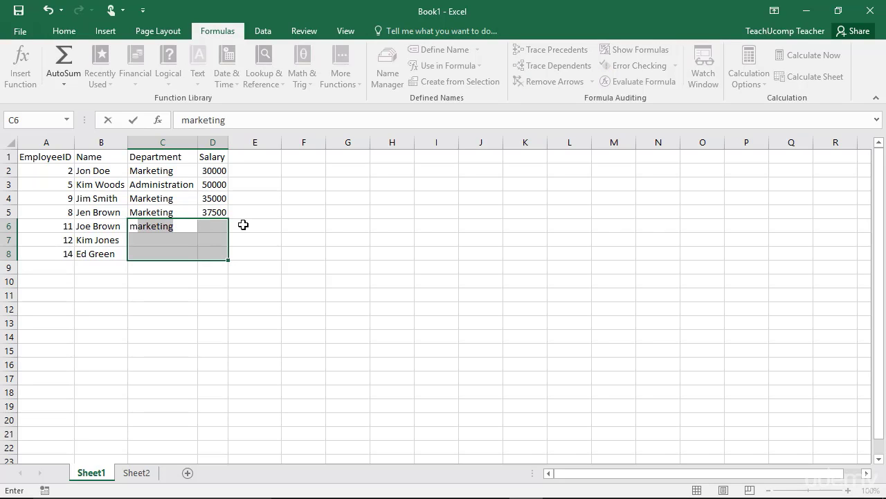
key(Tab)
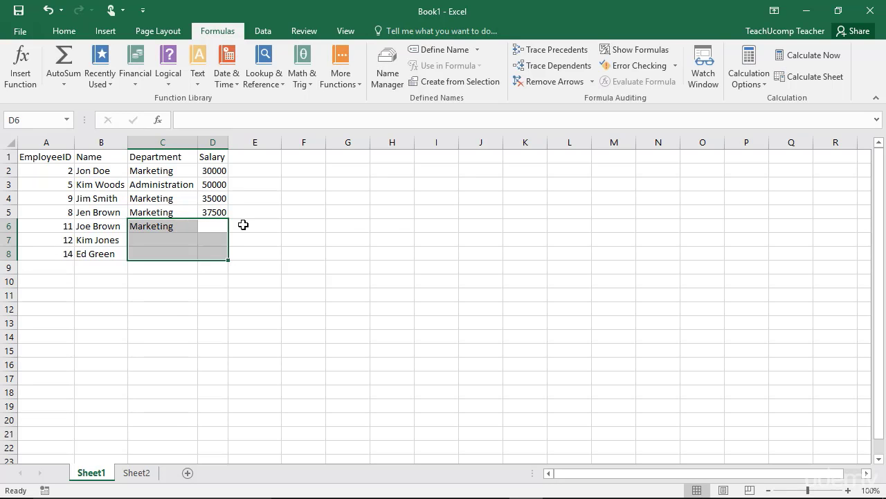
text(30000)
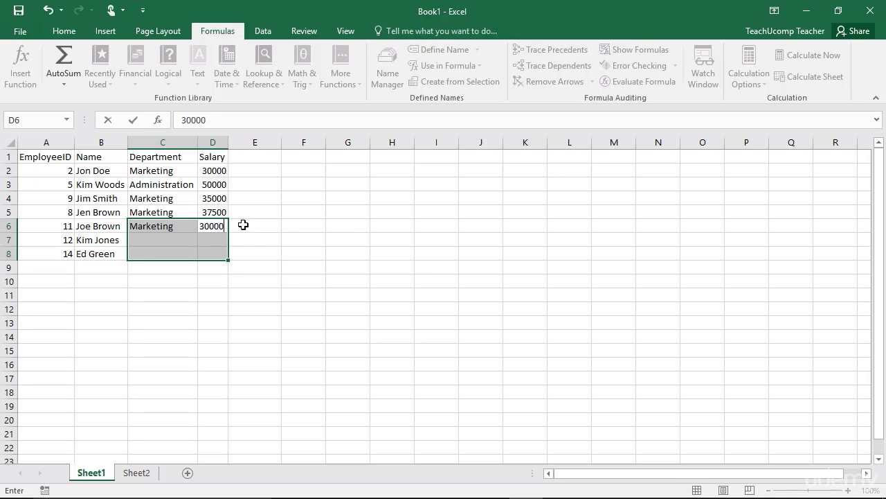
key(Return)
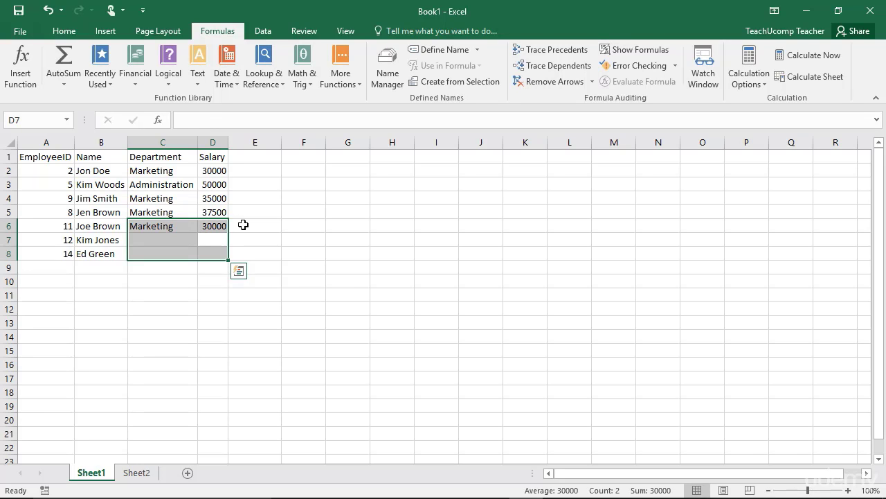
Move the active cell backward and forward through the selected range C6:D8, keeping the range selected
key(ctrl+d)
key(shift+Tab)
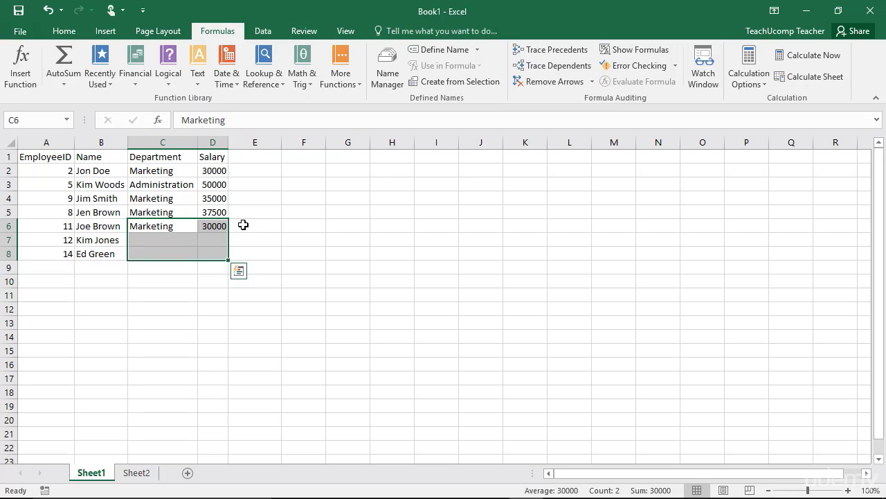
key(Tab)
key(Tab)
key(Tab)
key(Tab)
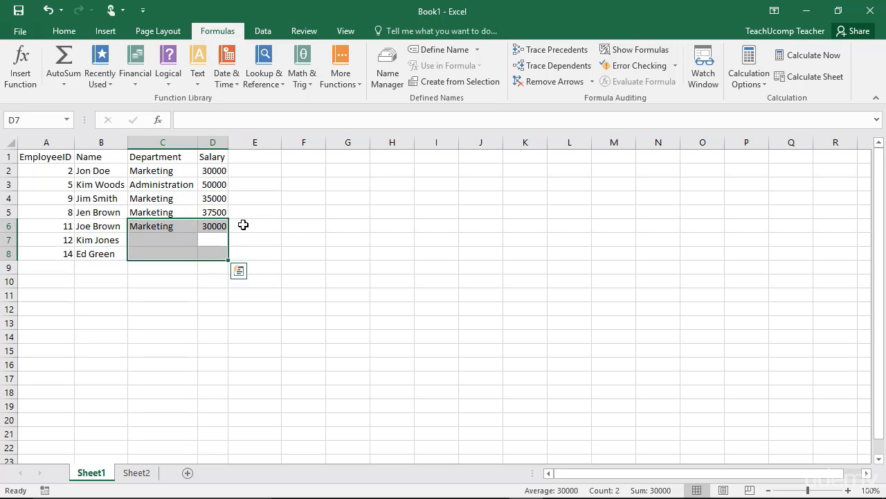
key(Tab)
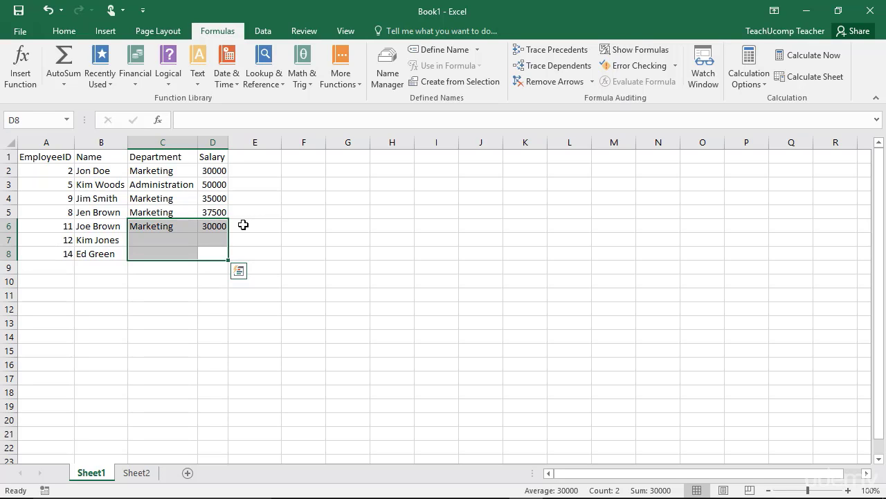
key(Tab)
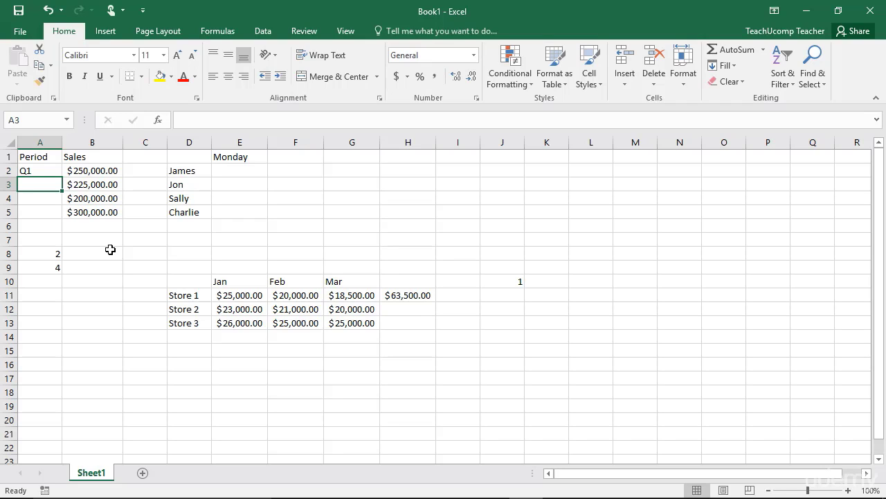
AutoFill the quarters from Q1 in A2 down to Q4 in A5, and the weekdays from Monday in E1 across to Friday in I1
click(39, 170)
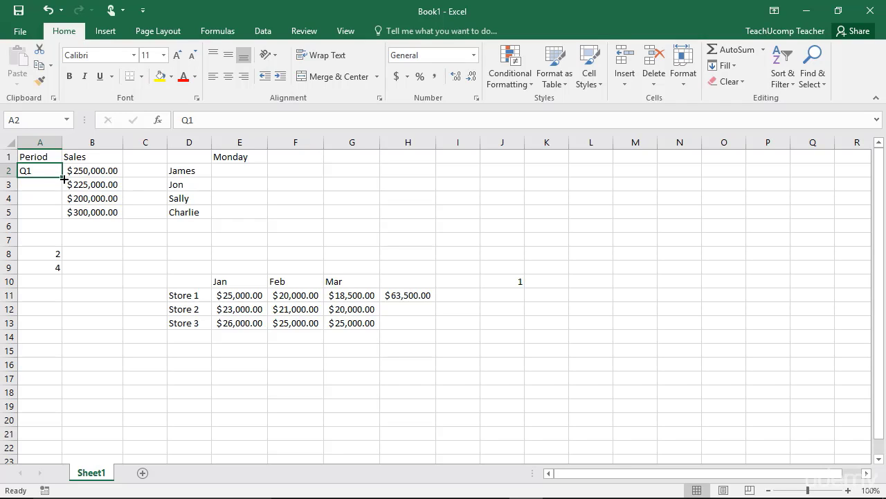
drag(63, 180, 63, 218)
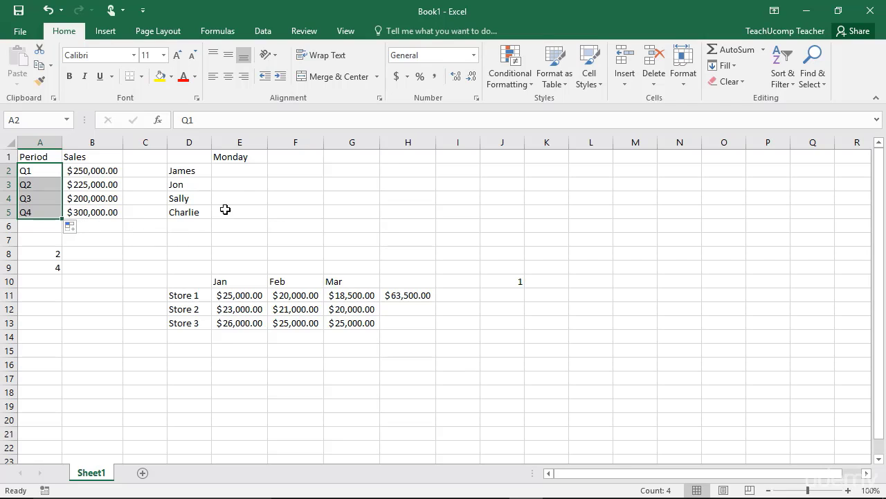
click(240, 158)
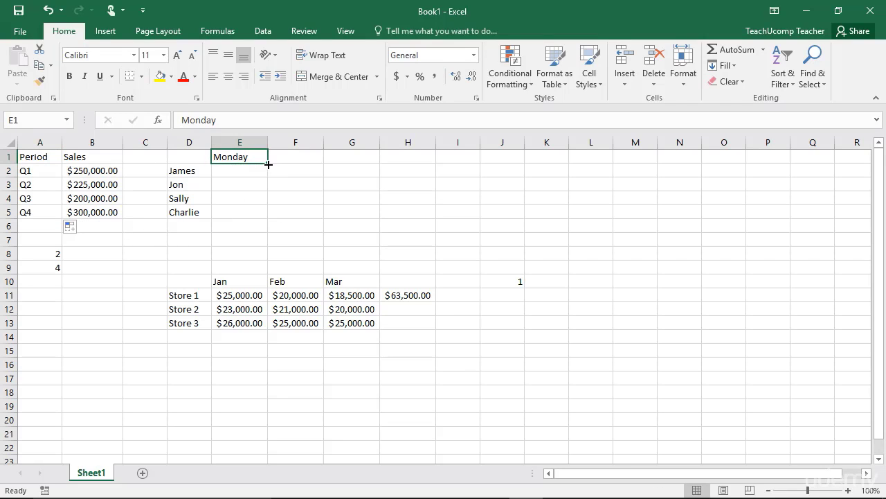
drag(268, 163, 467, 161)
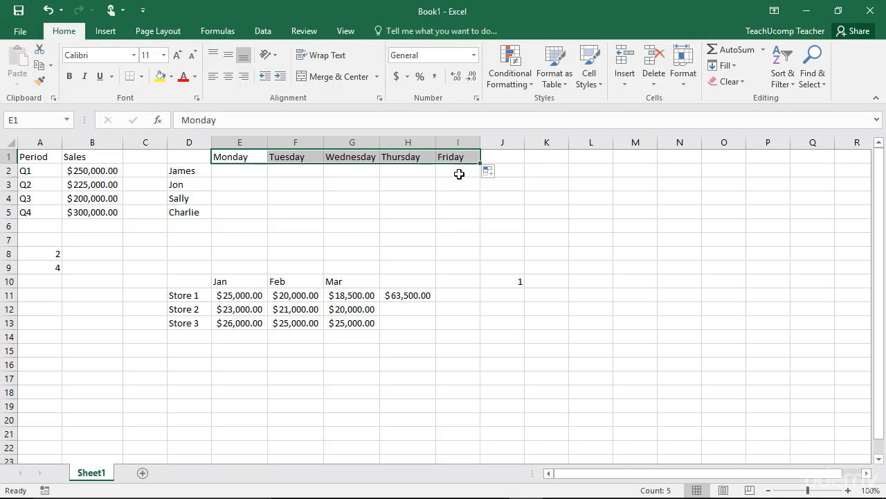
Copy the SUM formula in H11 down to H13 to total the Store 2 and Store 3 rows
click(420, 298)
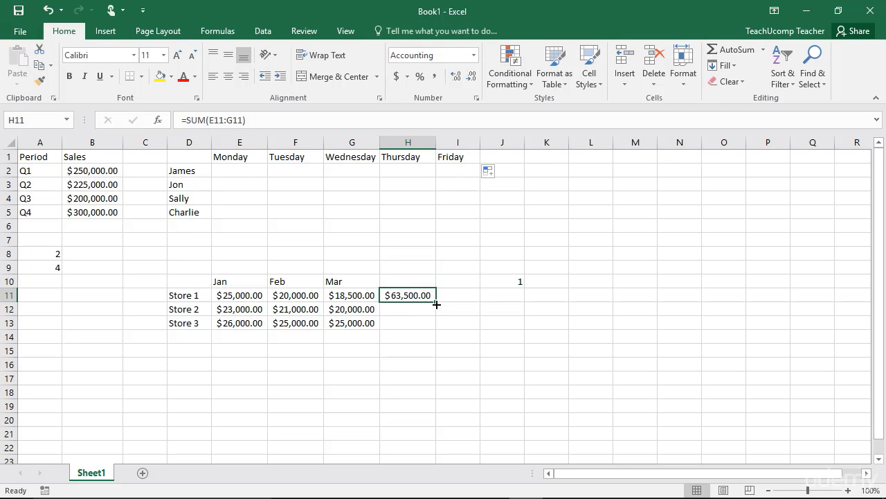
drag(436, 303, 433, 331)
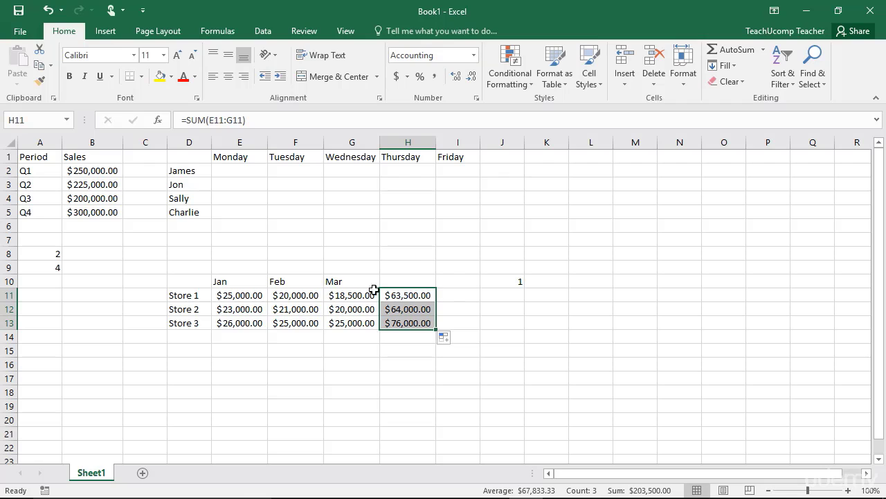
Extend the series 2, 4 in A8:A9 down to A19 with AutoFill, and review the Auto Fill Options
click(49, 254)
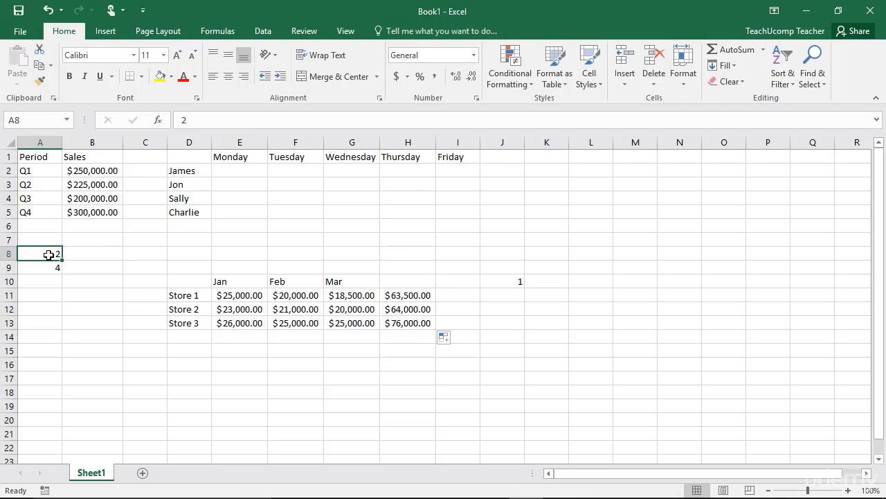
click(48, 268)
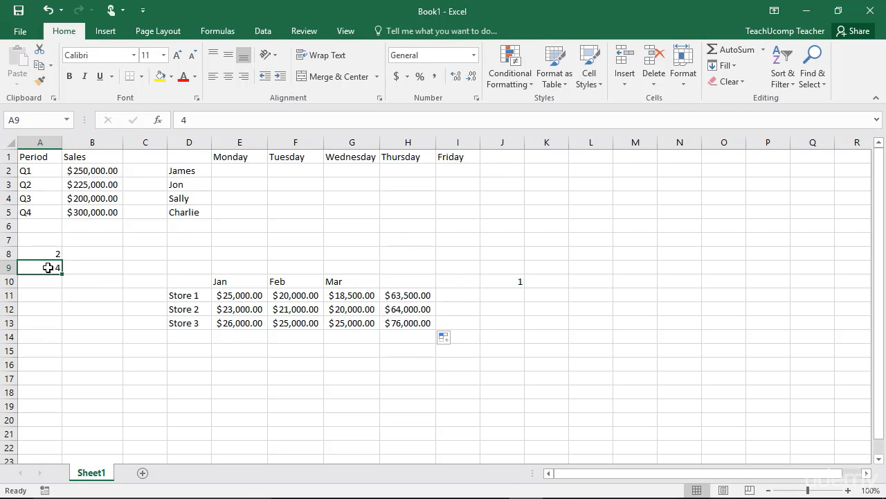
drag(46, 254, 70, 409)
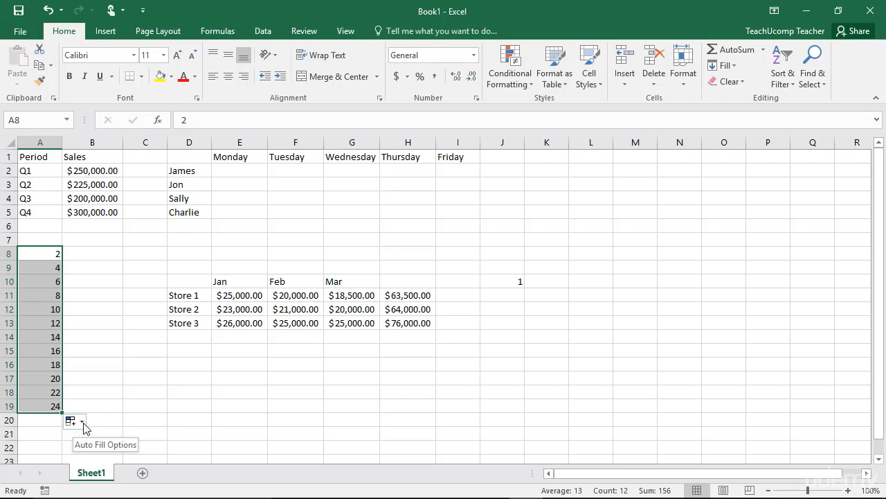
click(83, 423)
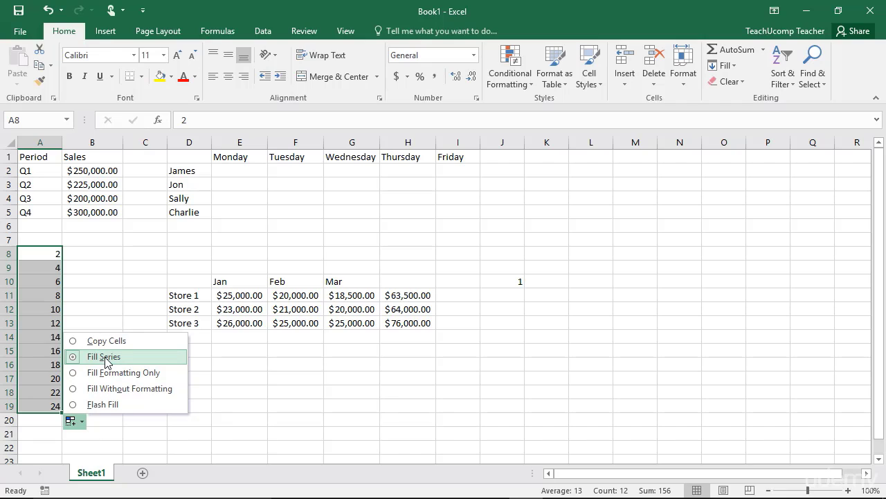
AutoFill the 1 in J10 down to J19, change the fill type to Fill Series, and reopen the Auto Fill Options
click(503, 296)
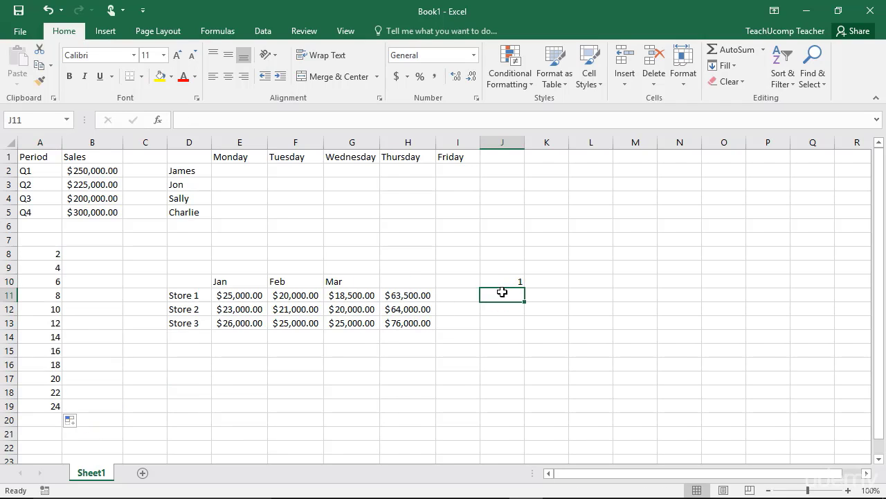
click(505, 283)
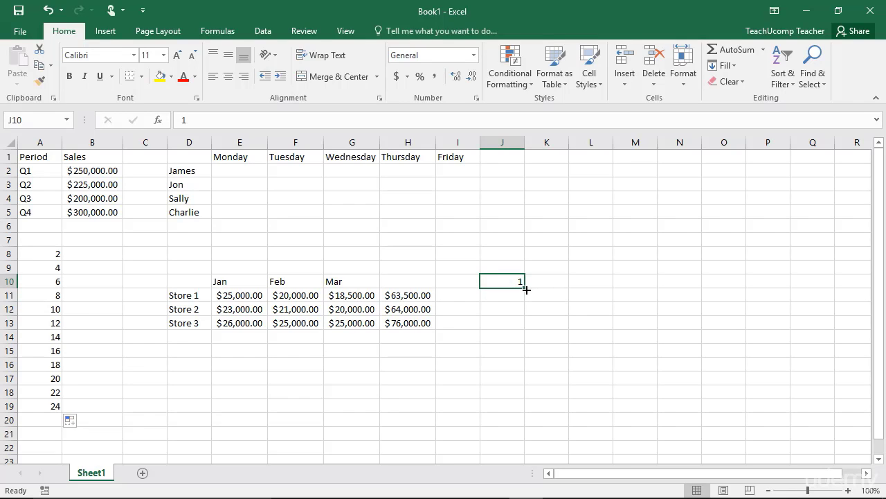
drag(526, 289, 522, 413)
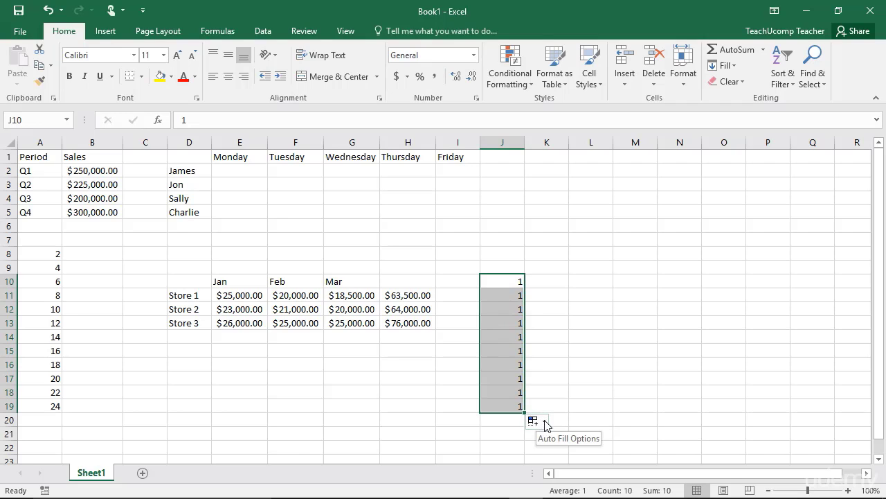
click(545, 424)
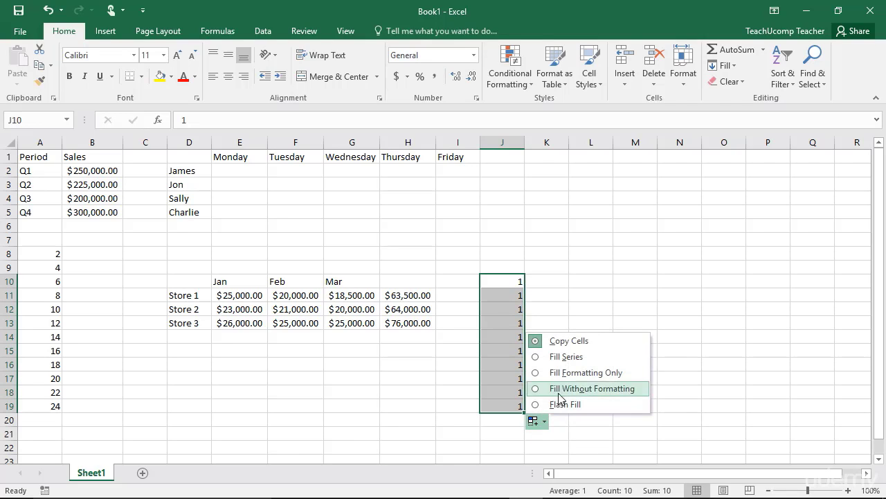
click(541, 357)
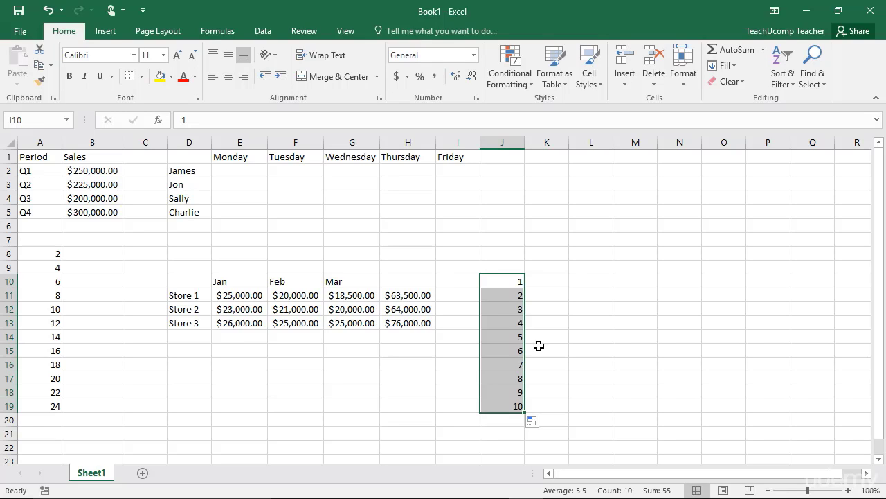
click(544, 424)
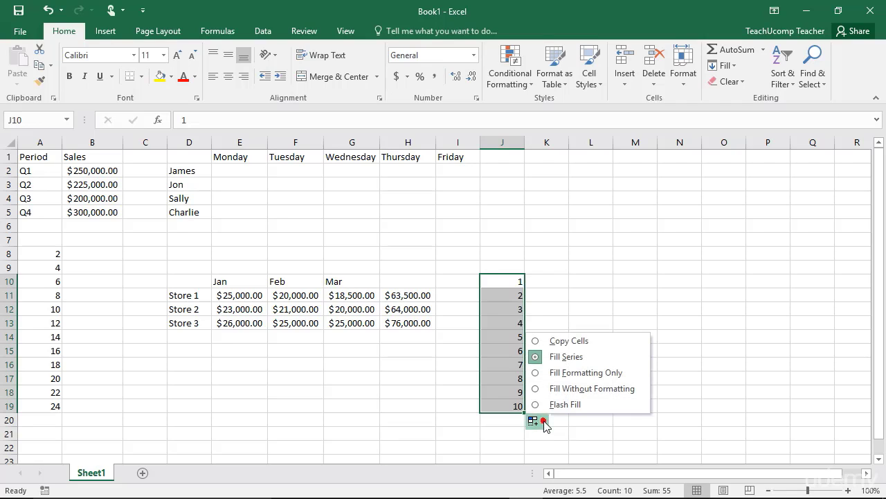